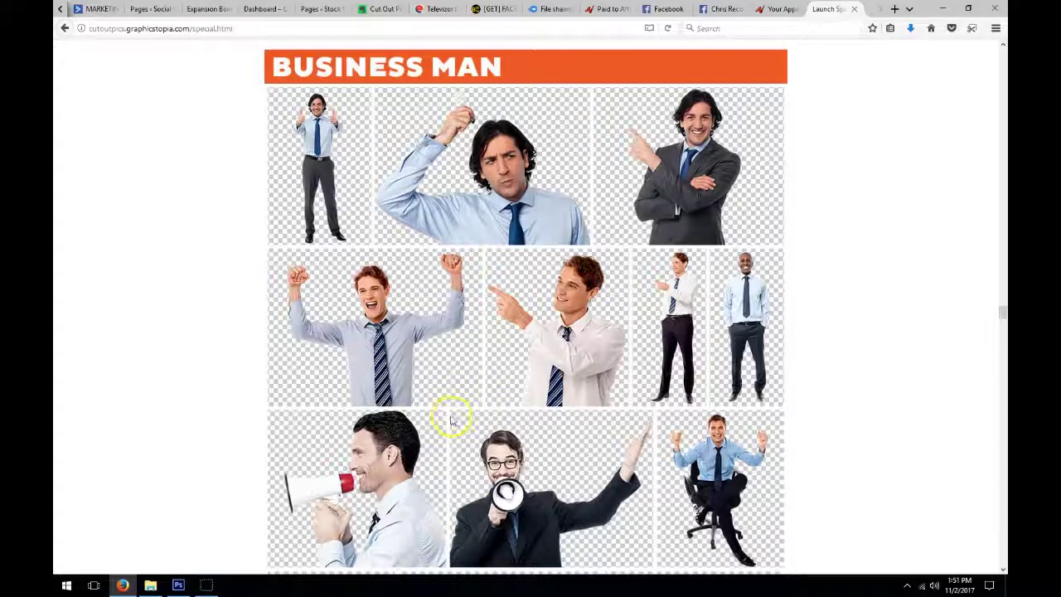
Switch from Firefox to the Front end cutout-images folder in File Explorer.
click(150, 585)
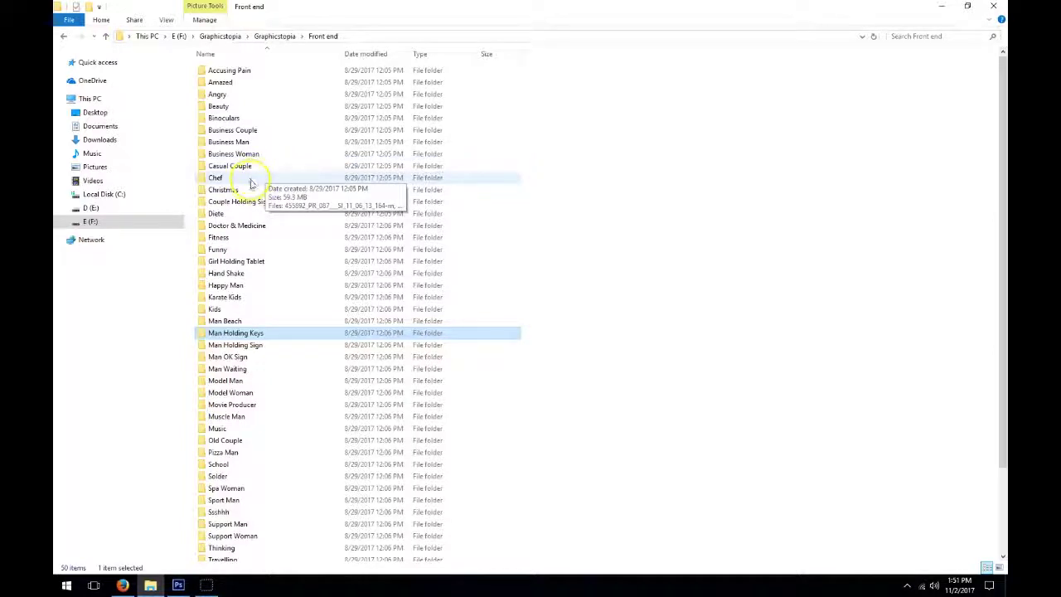
Check the blank Photoshop canvas, then open the Man Holding Keys folder in Explorer.
click(575, 221)
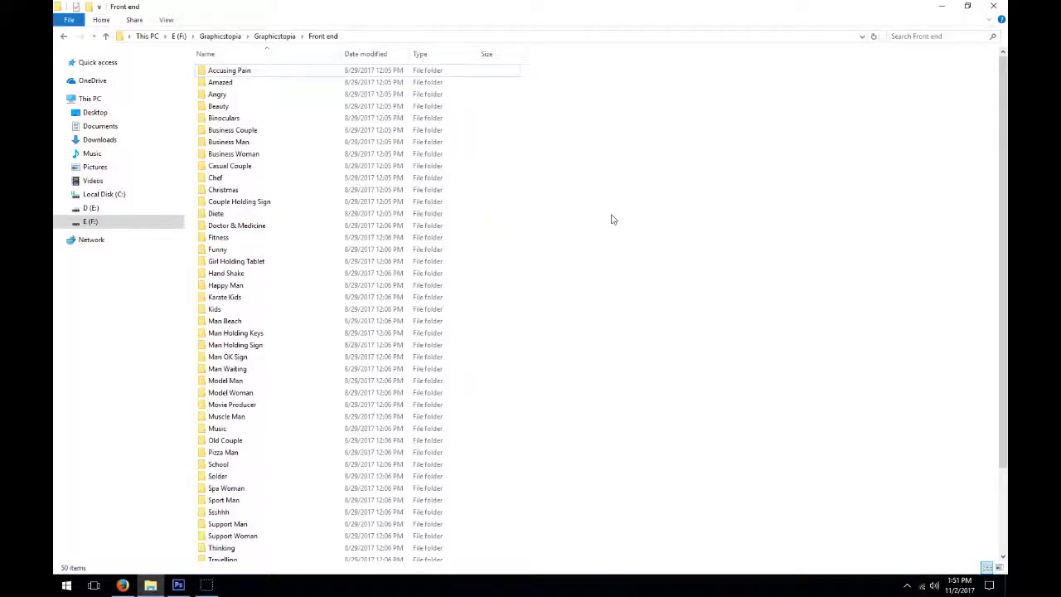
click(178, 586)
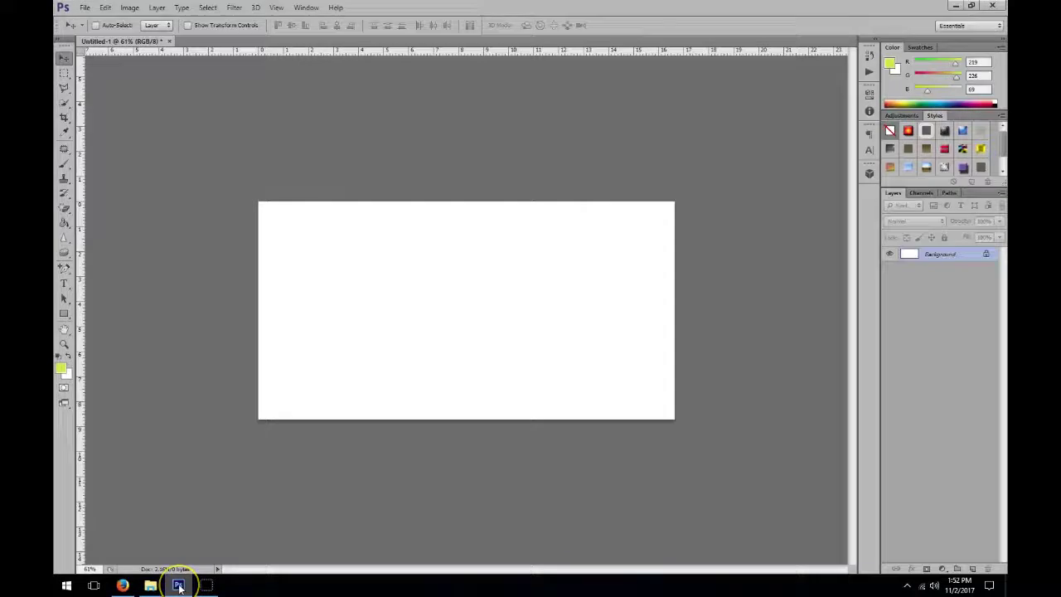
click(178, 585)
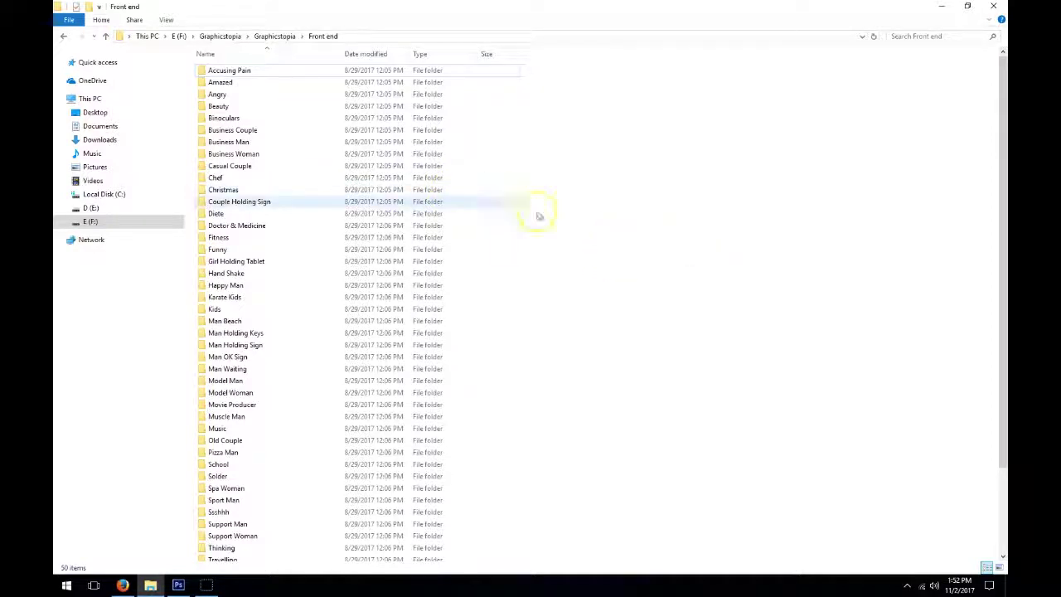
click(228, 334)
double_click(228, 334)
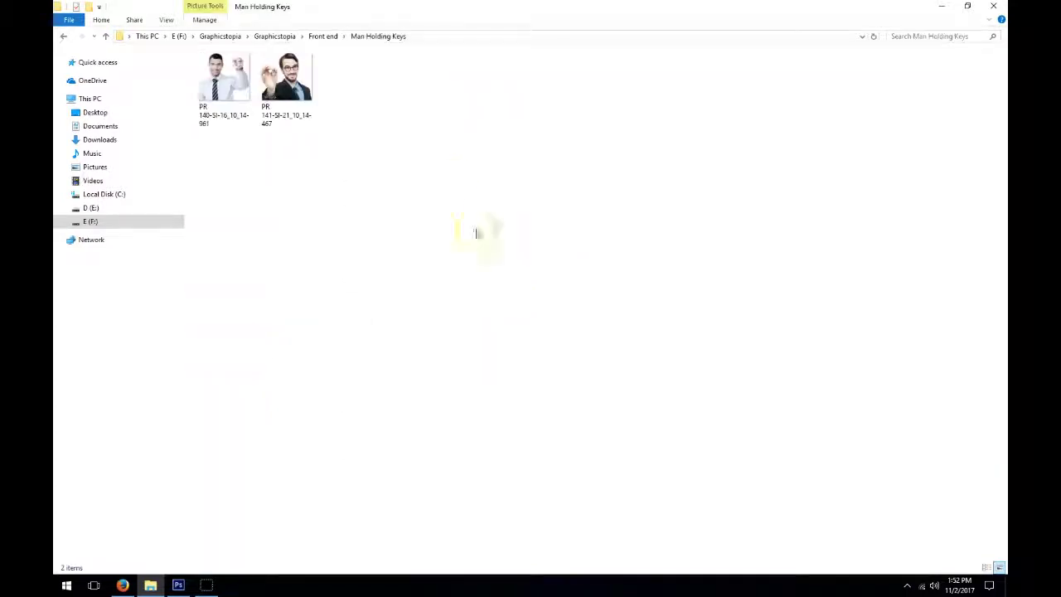
Drop the man-with-keys photo onto the canvas, scale it down and move it right.
drag(286, 83, 496, 352)
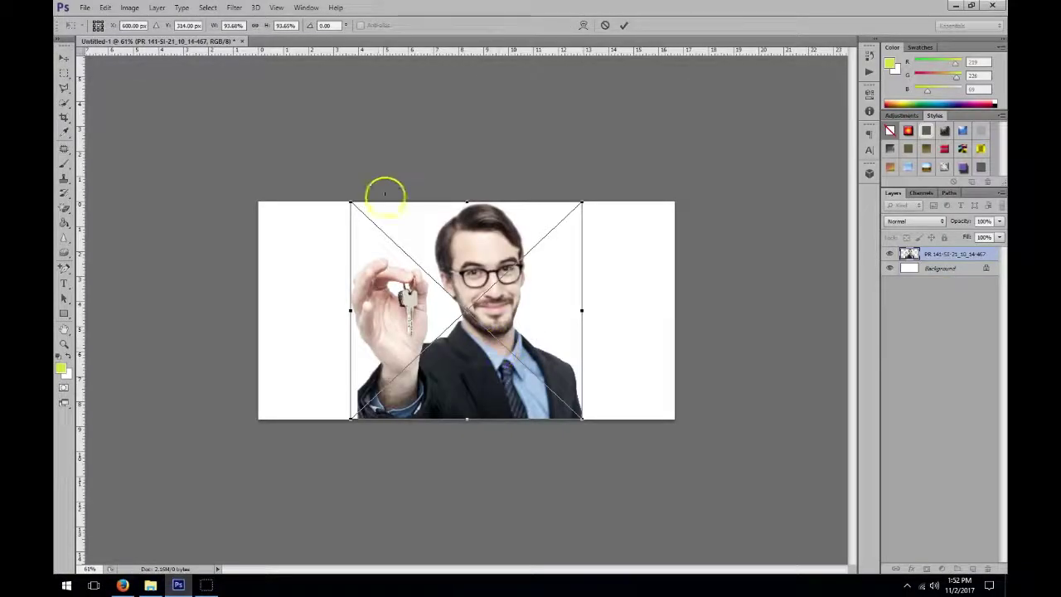
drag(351, 201, 372, 213)
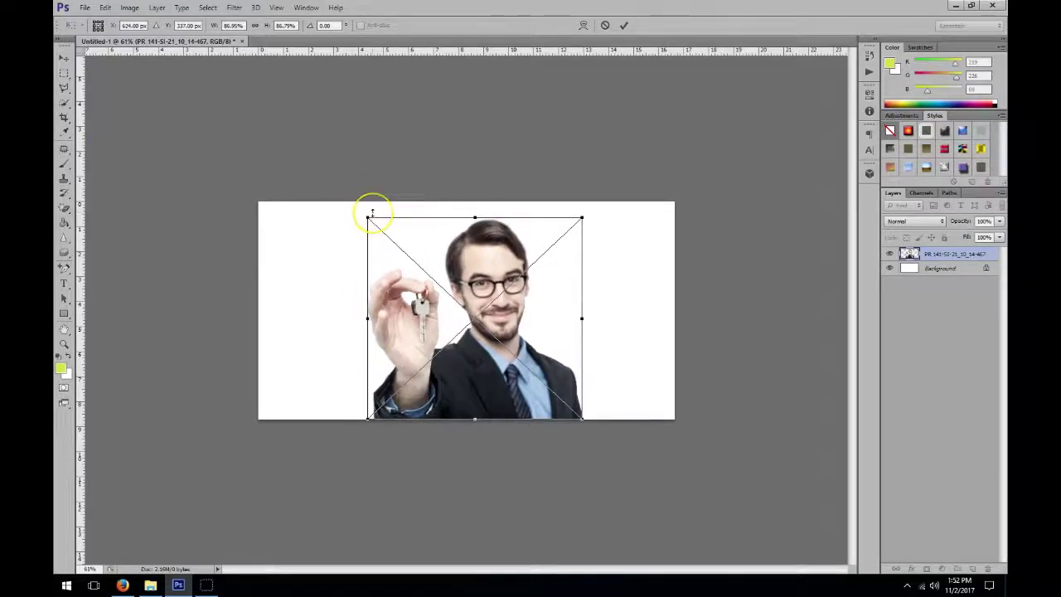
key(Return)
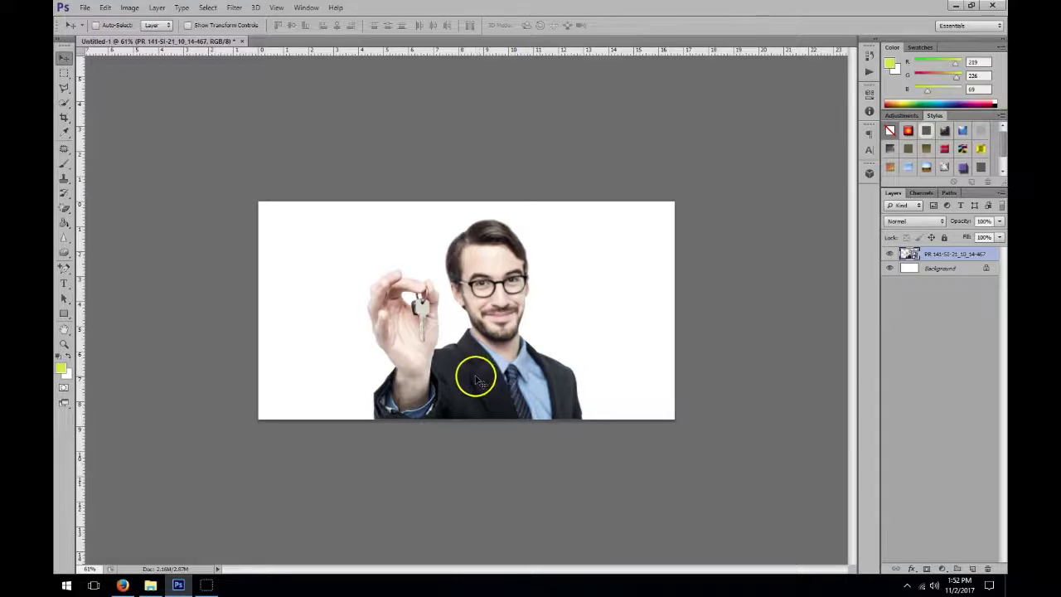
drag(477, 376, 546, 381)
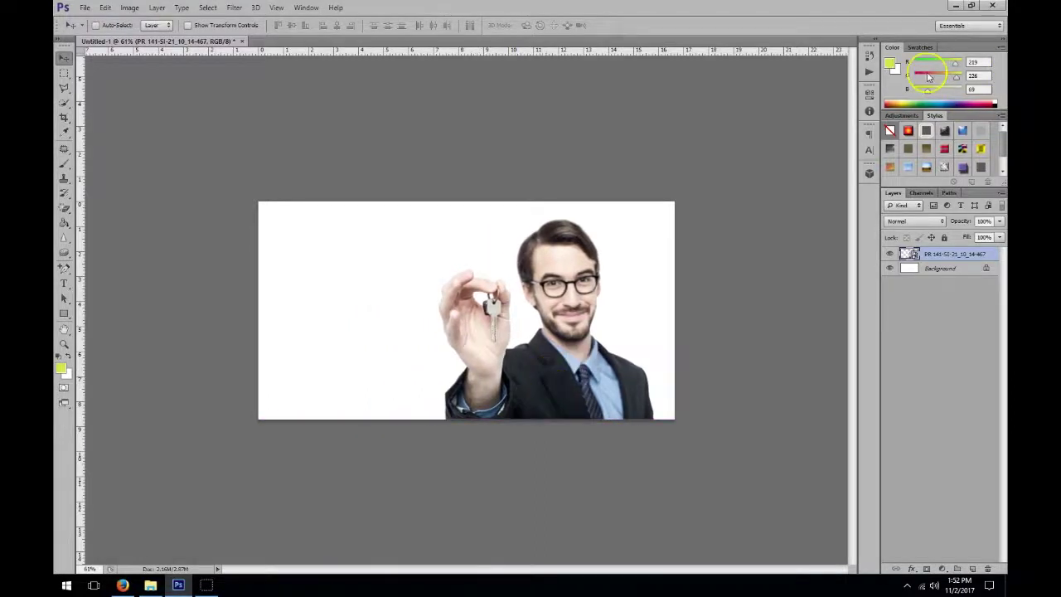
click(948, 6)
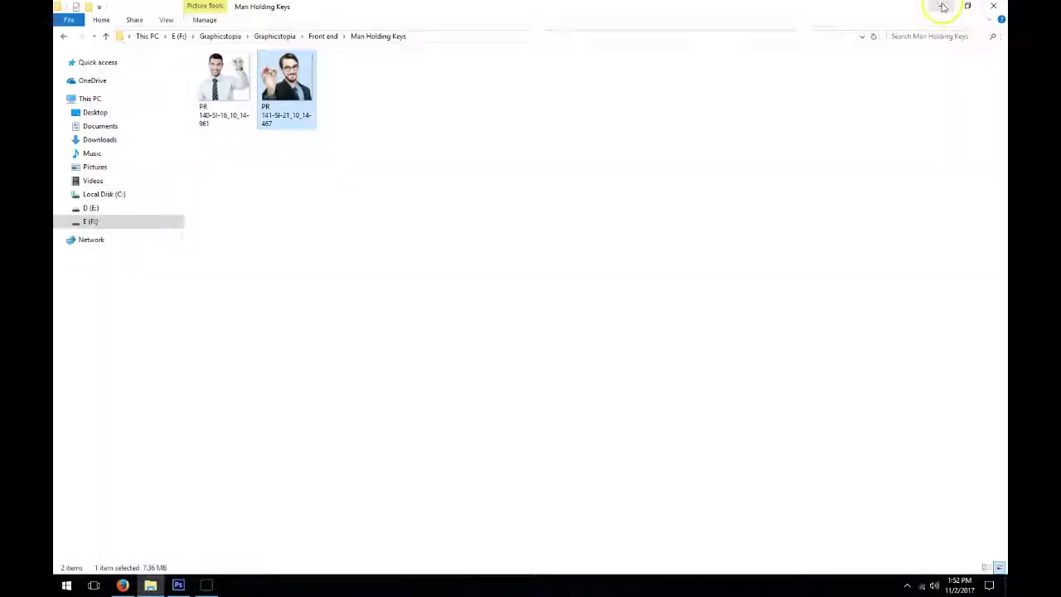
Place the Magnificent Duplex penthouse photo and enlarge it to cover the canvas.
click(944, 8)
click(943, 12)
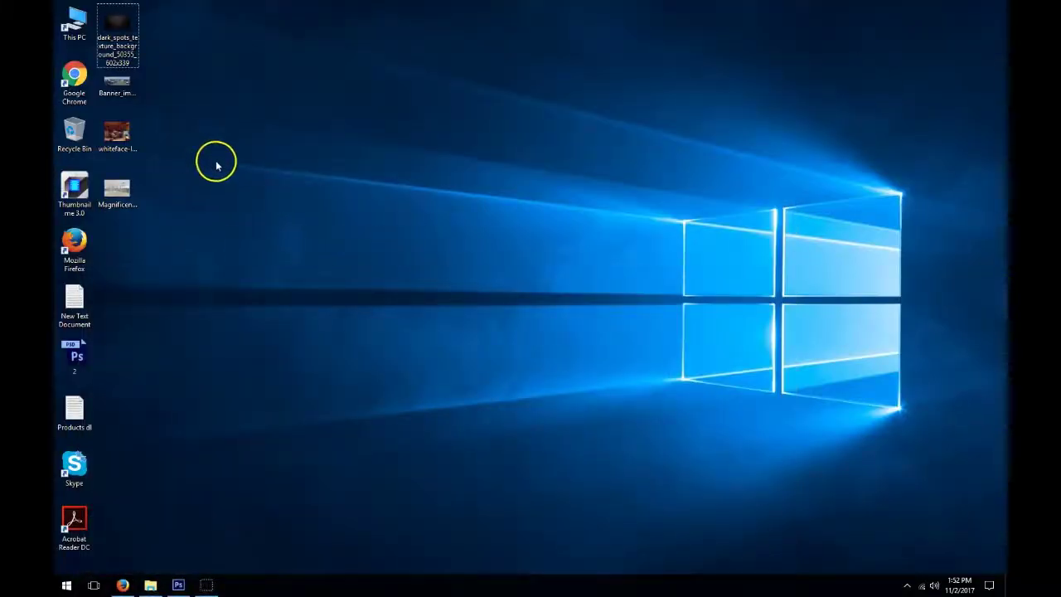
drag(111, 190, 363, 363)
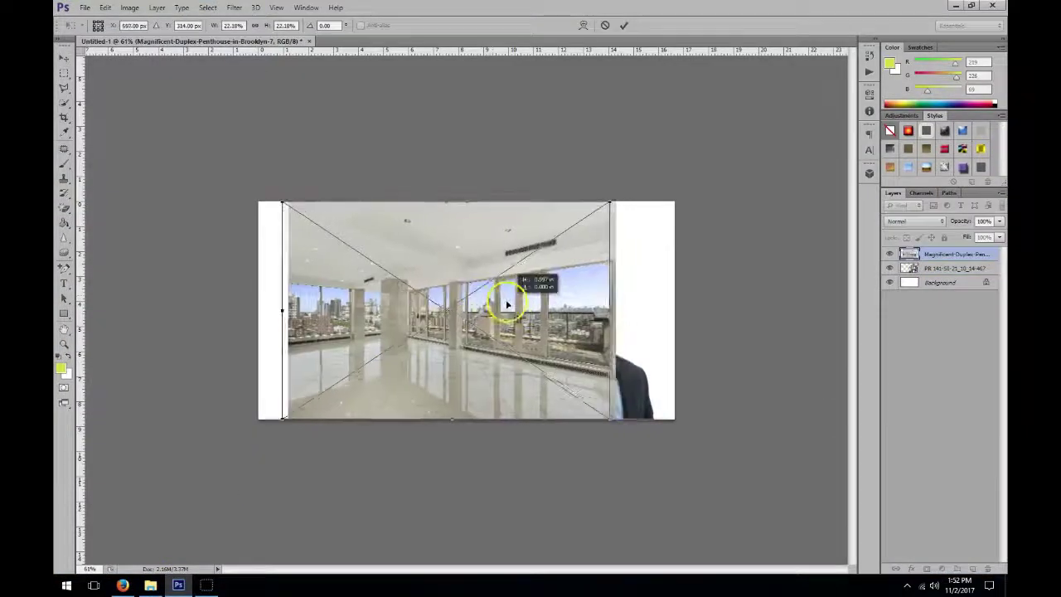
drag(507, 306, 486, 296)
drag(585, 421, 678, 480)
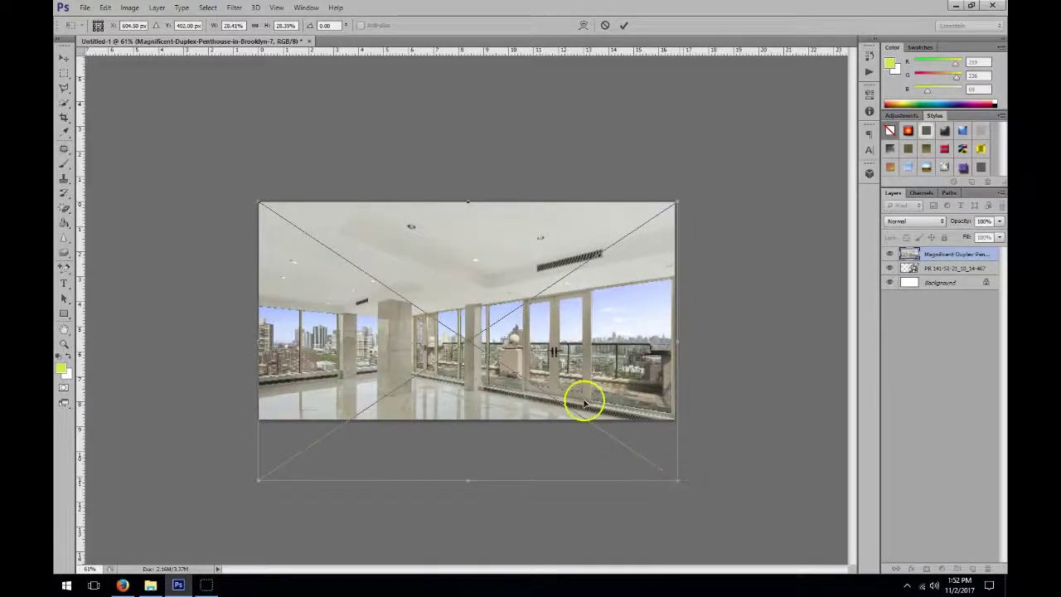
key(shift+Up)
key(shift+Up)
key(shift+Up)
key(shift+Up)
key(shift+Up)
key(shift+Up)
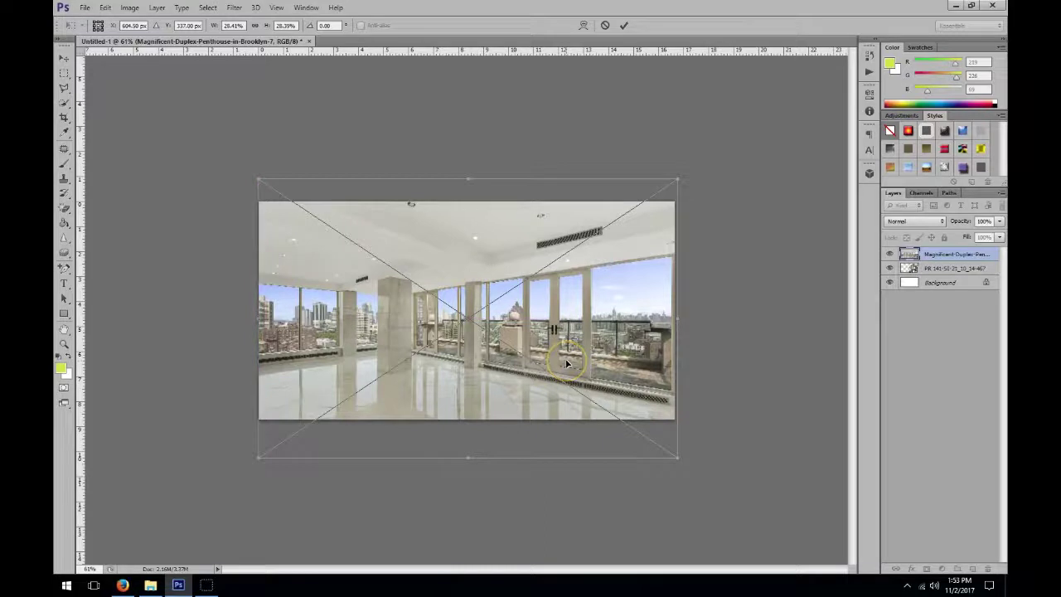
double_click(567, 363)
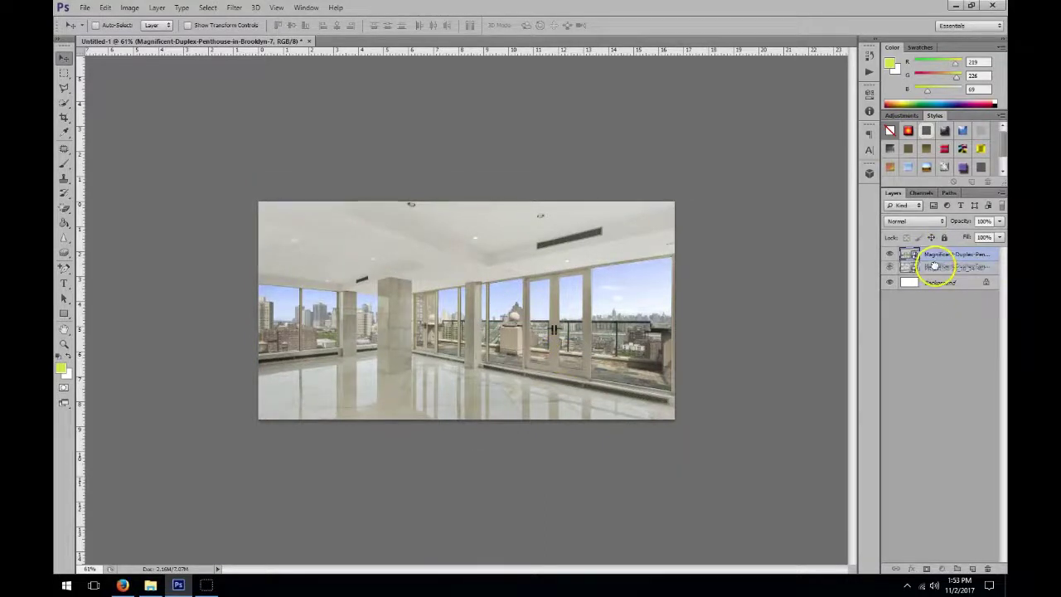
Move the room layer below the PR man layer and shift it vertically into place.
key(ctrl+t)
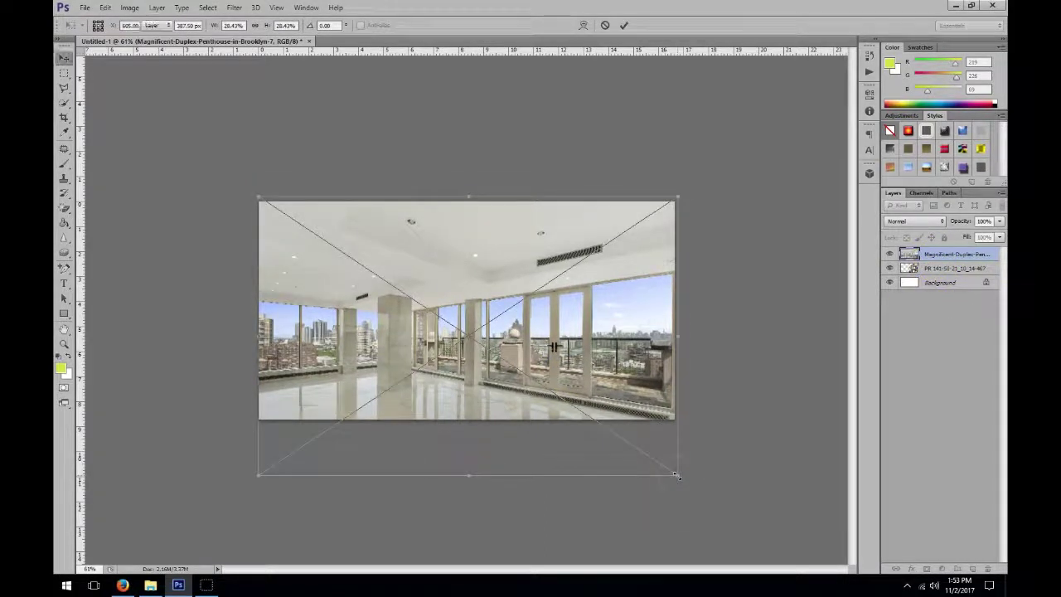
key(Return)
drag(932, 255, 933, 278)
drag(392, 374, 380, 387)
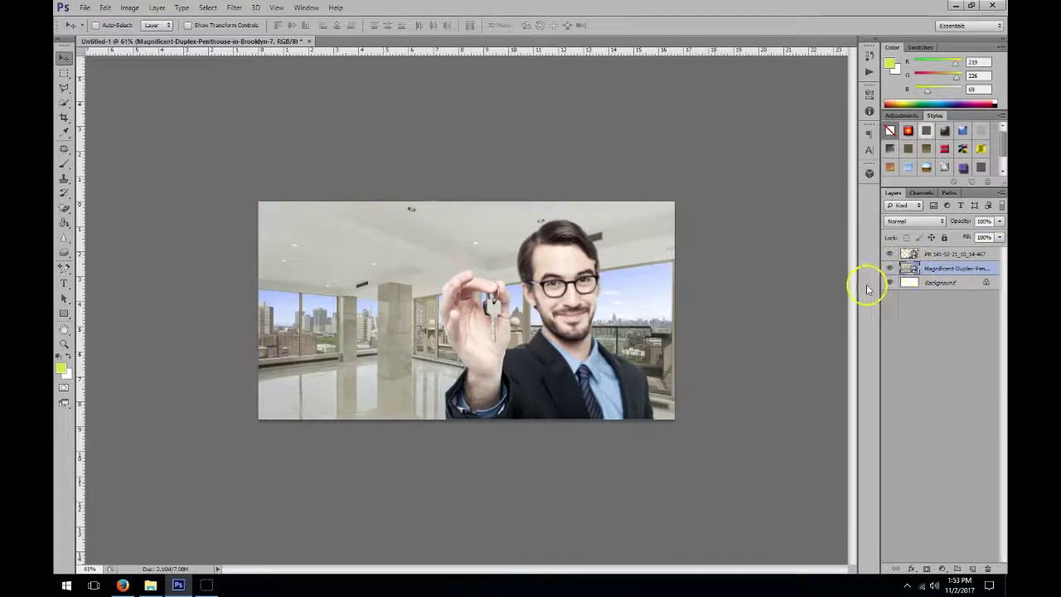
Apply a 4.6 px Gaussian Blur to the penthouse room layer.
key(ctrl+alt+f)
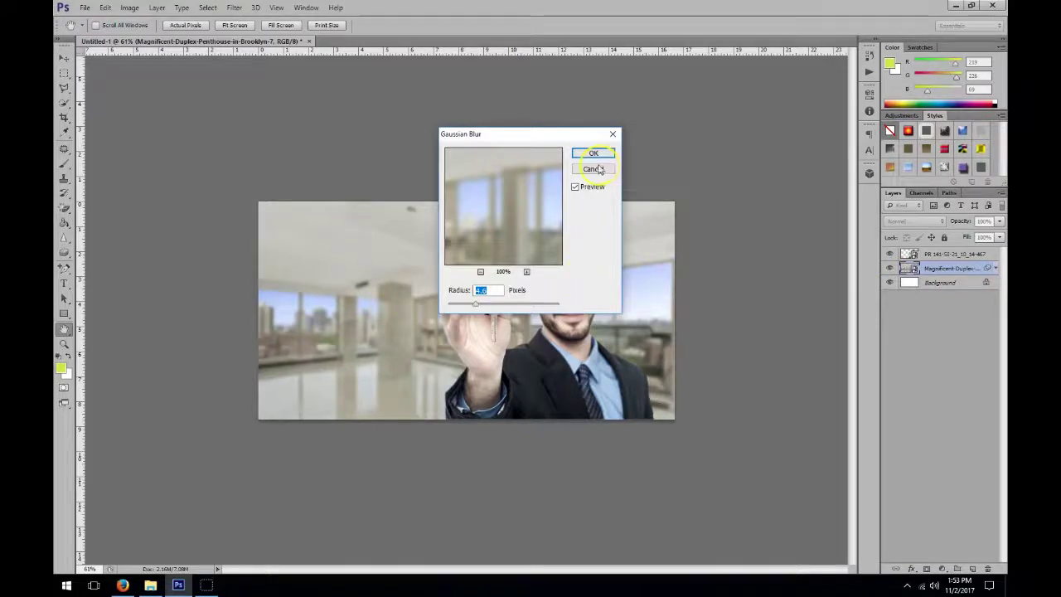
click(591, 154)
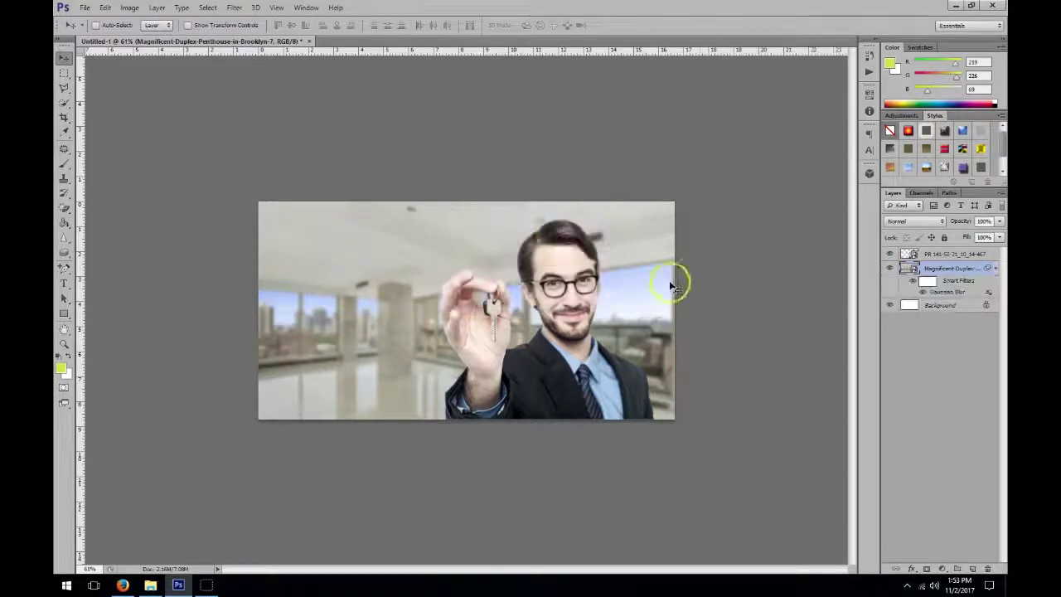
Draw a yellow-green rectangle at left and type the headline 'I'LL GIVE YOU THE KEYS TO YOUR DREAM HOME'.
click(63, 315)
mouse_move(250, 279)
mouse_down()
mouse_move(307, 324)
mouse_move(425, 352)
mouse_move(429, 342)
mouse_up()
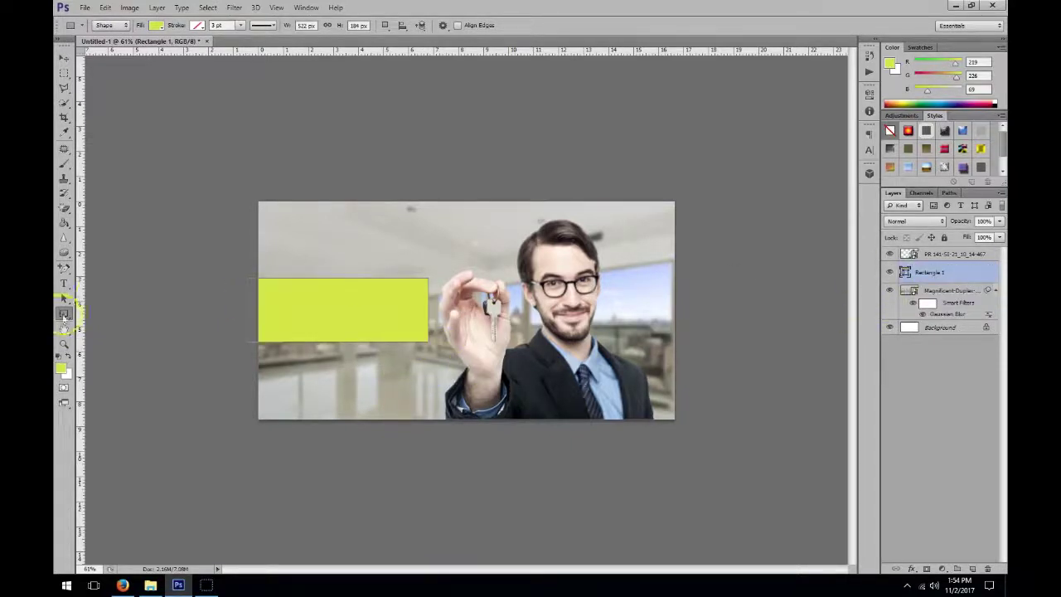
click(64, 283)
drag(267, 231, 438, 277)
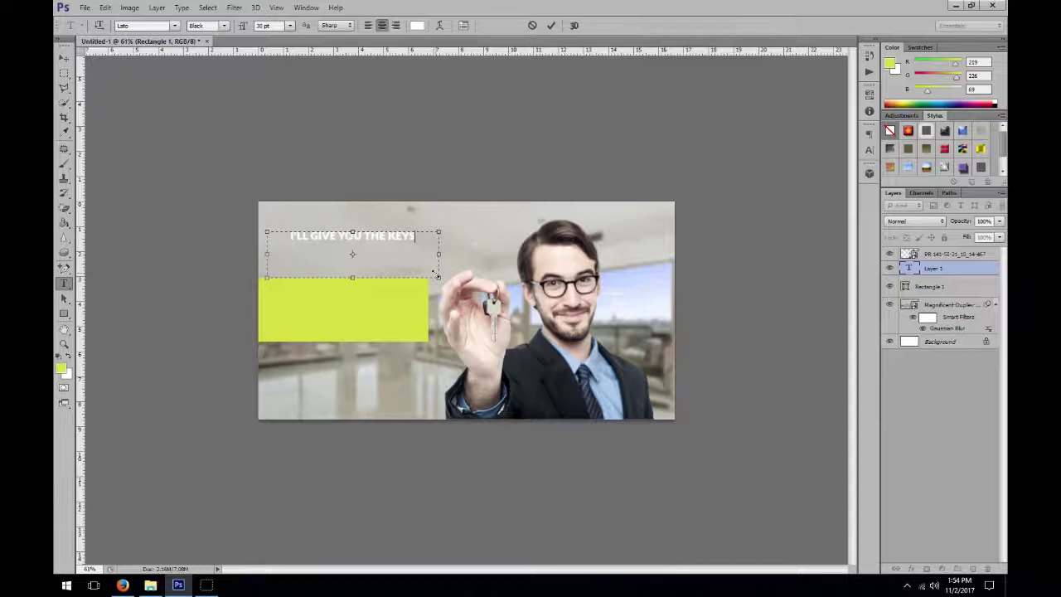
text(TO)
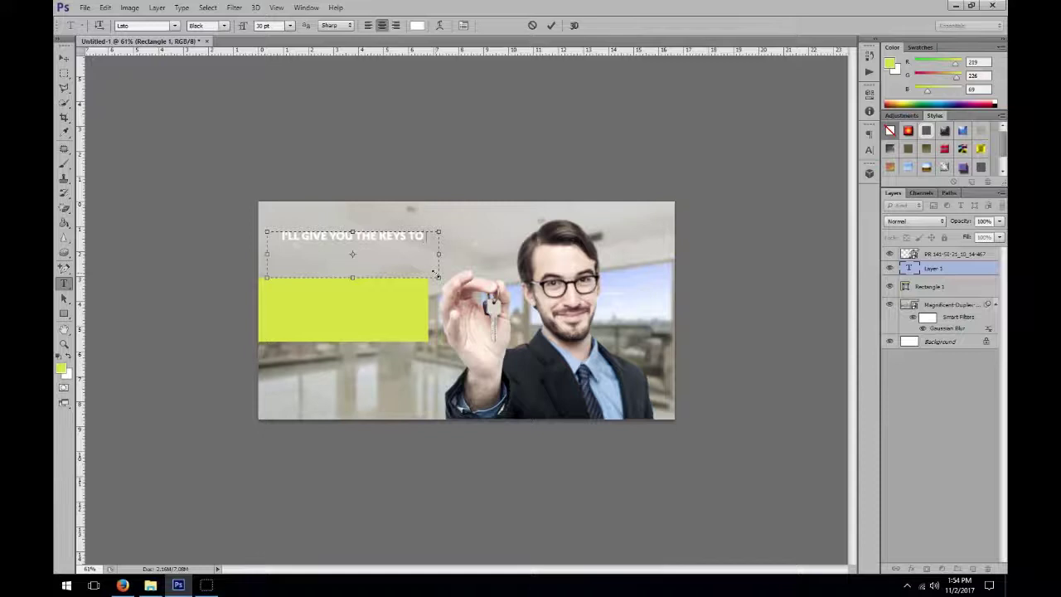
text( YOUR DREAM HOME)
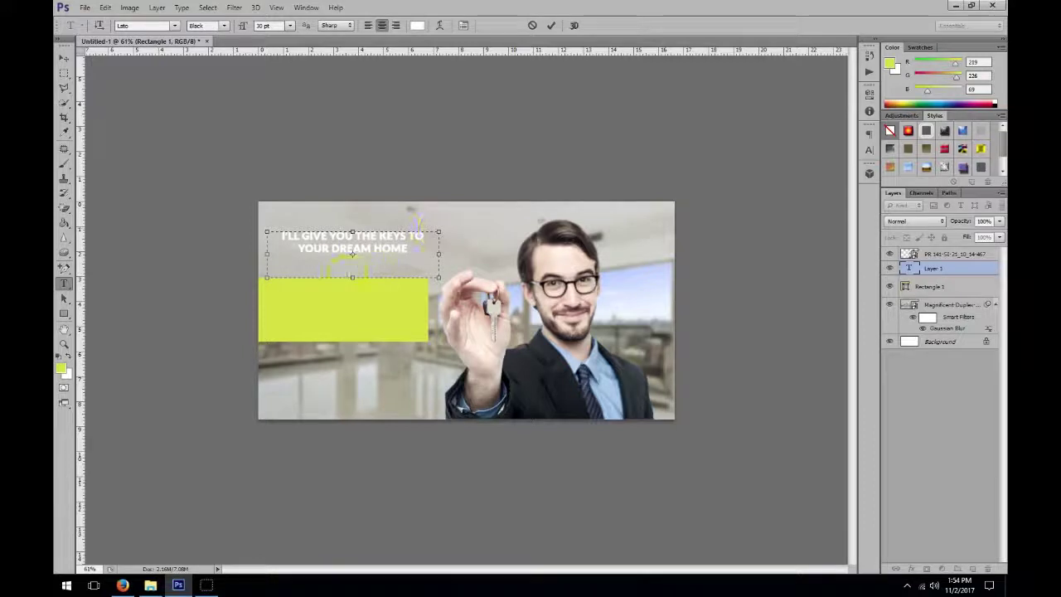
Enlarge the 'YOUR DREAM HOME' line to 35 pt, then 40 pt.
drag(377, 248, 298, 249)
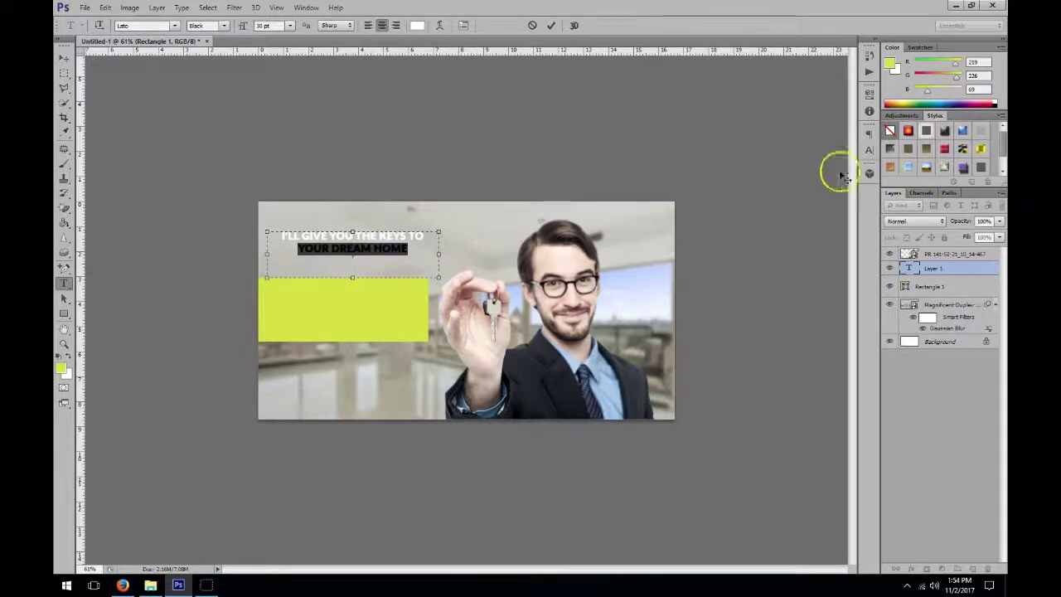
click(869, 149)
click(759, 156)
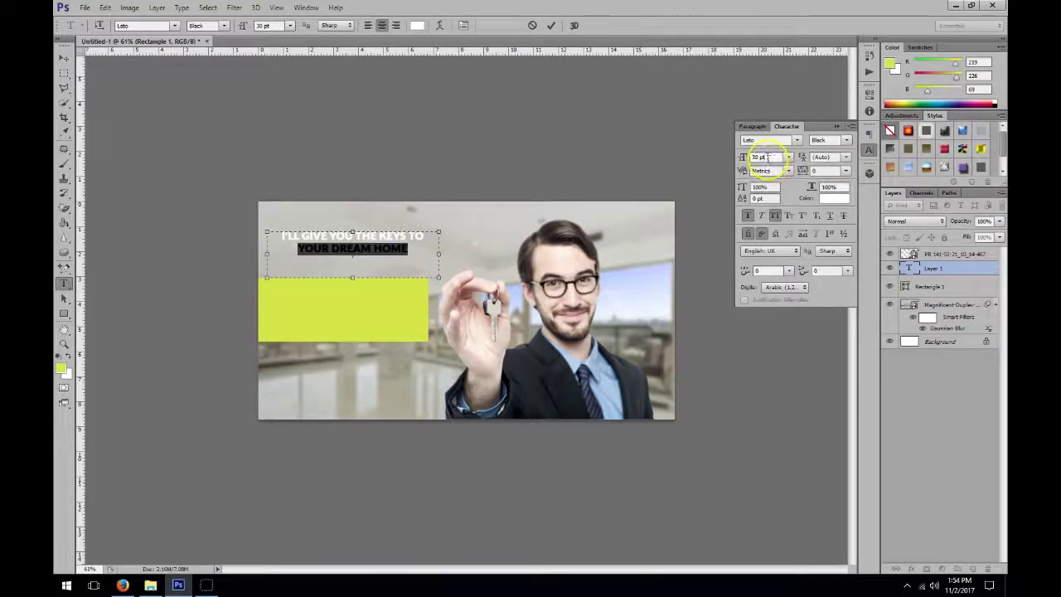
text(35)
key(Return)
key(Up)
key(Up)
key(Up)
key(Up)
key(Up)
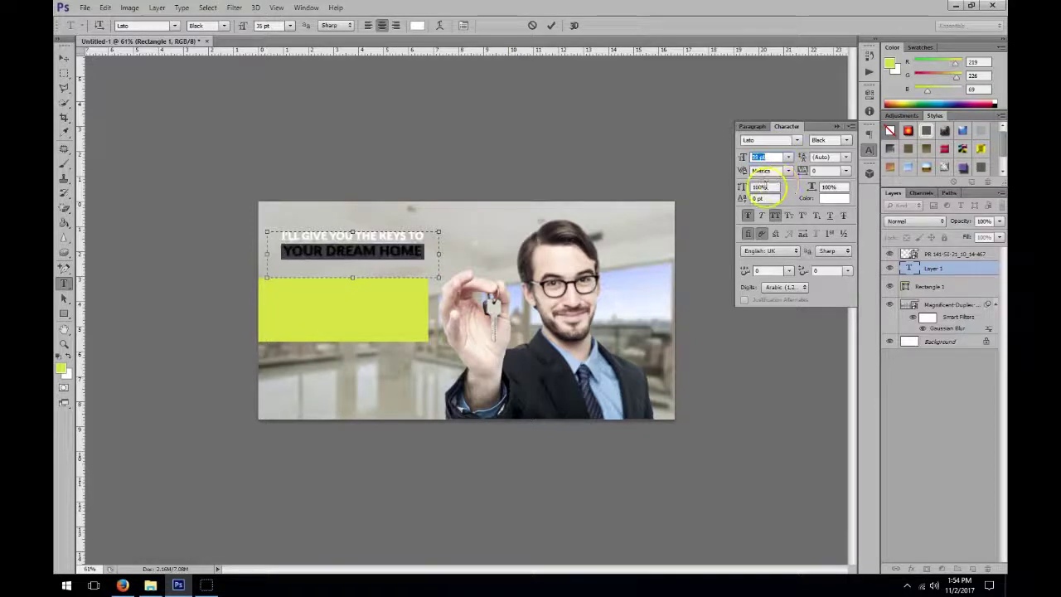
Move the headline onto the rectangle and recolour Rectangle 1 dark grey 373737.
click(63, 58)
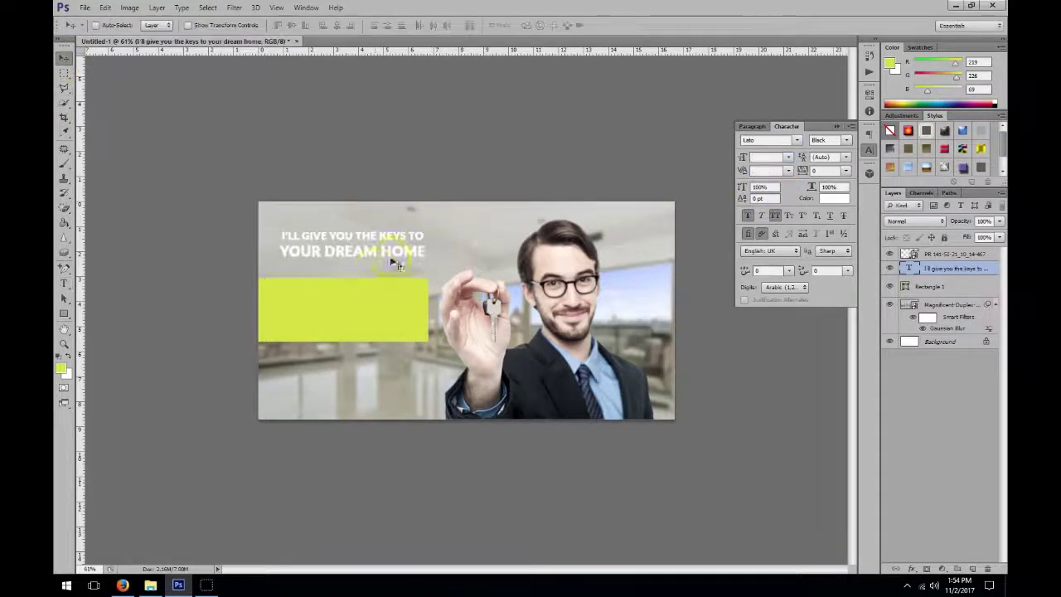
drag(376, 255, 368, 318)
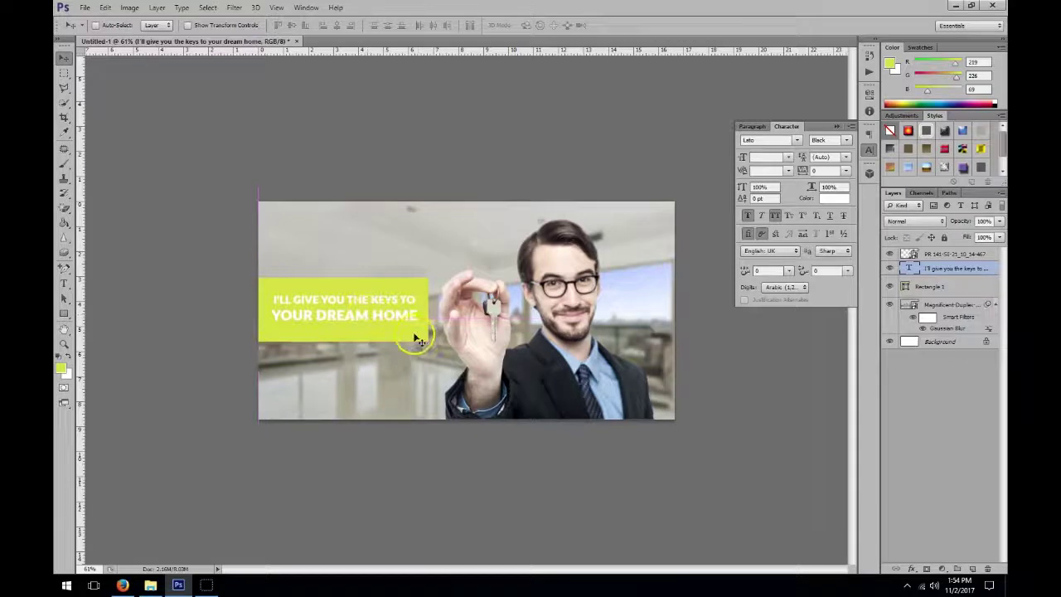
click(927, 287)
double_click(906, 287)
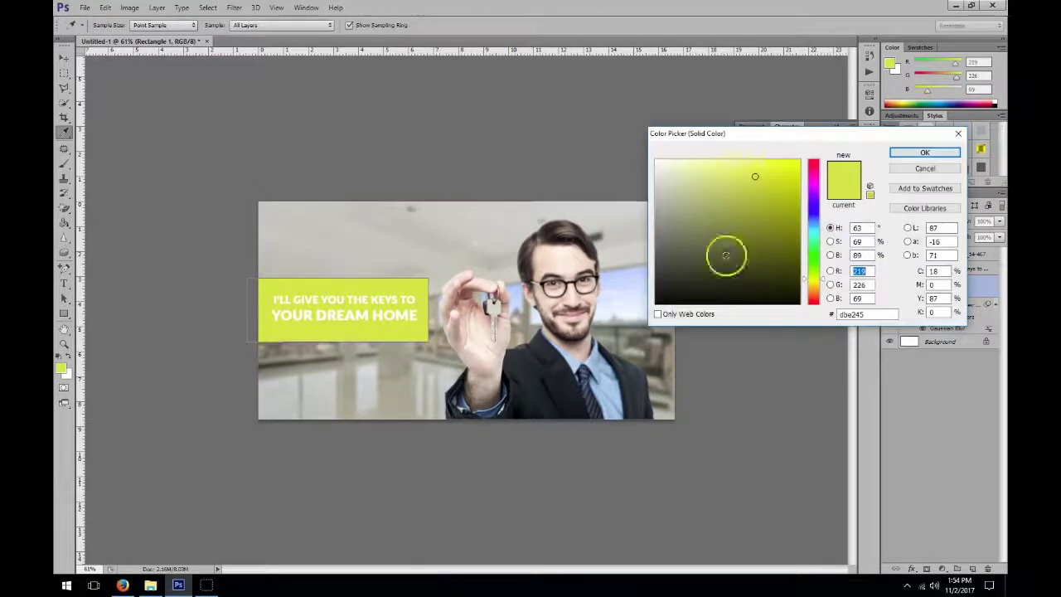
click(655, 272)
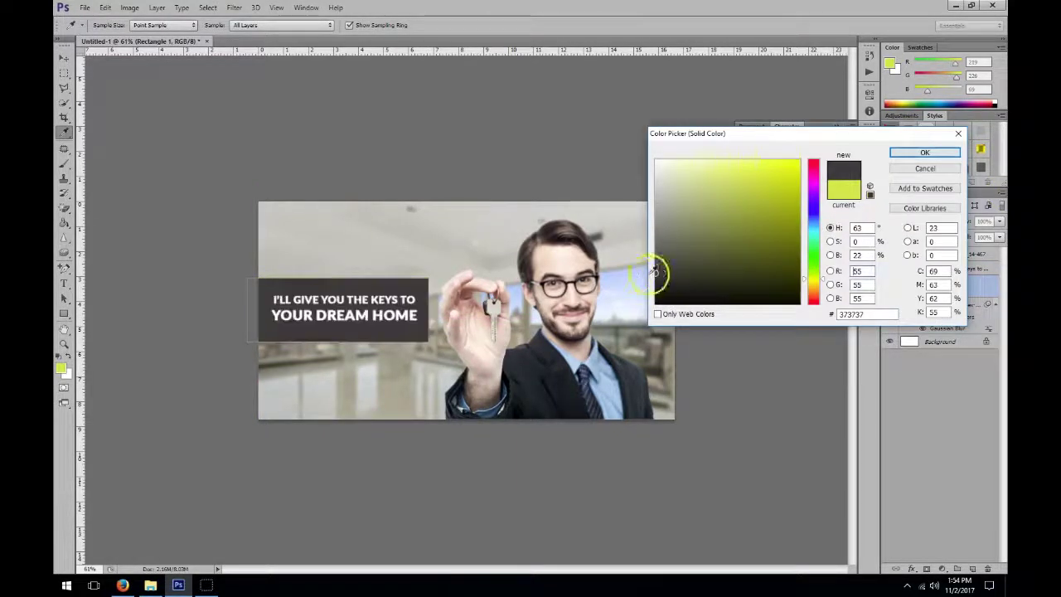
click(925, 153)
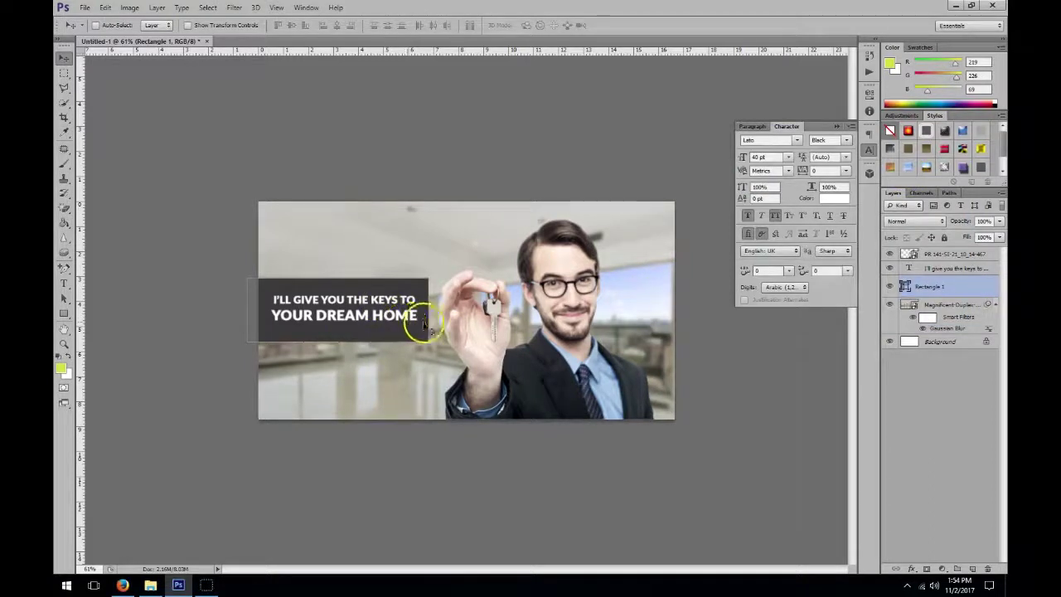
Widen the rectangle toward the man's hand, shorten it slightly and nudge it down.
key(ctrl+t)
drag(428, 310, 474, 314)
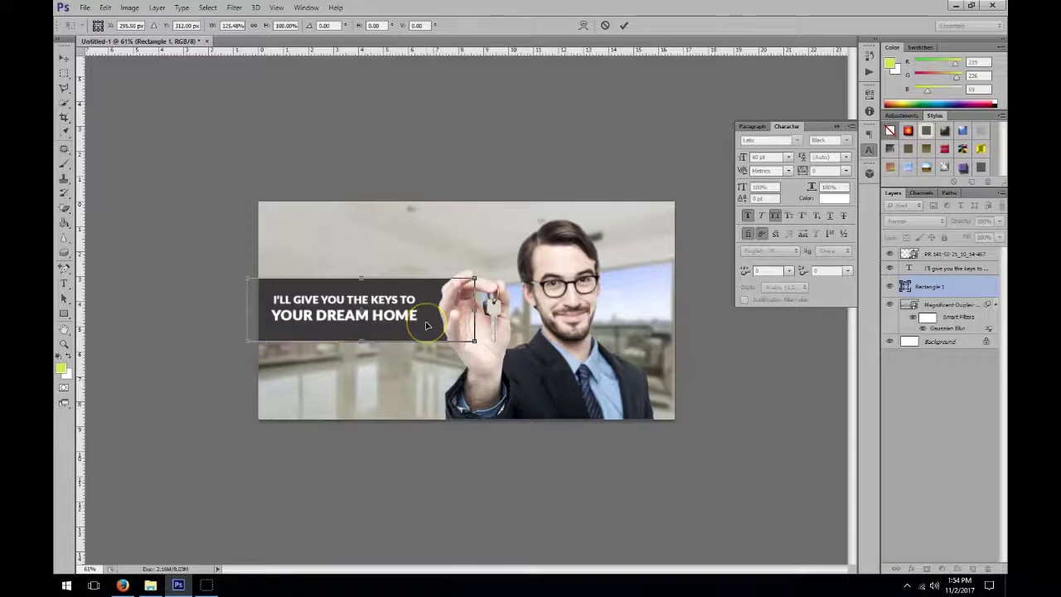
drag(361, 341, 361, 338)
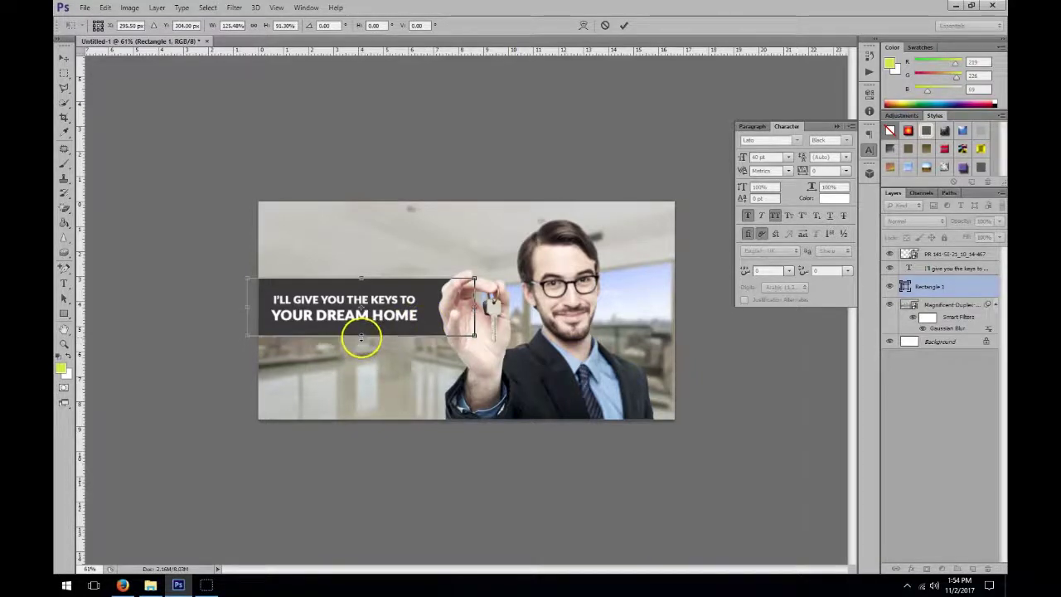
key(Return)
drag(434, 327, 429, 332)
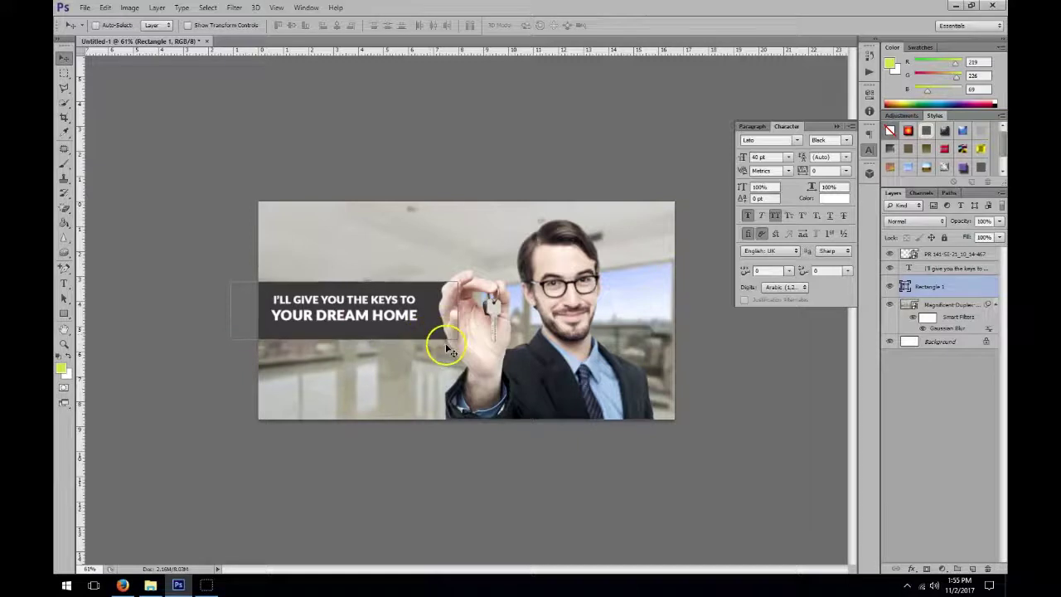
ctrl+click(611, 343)
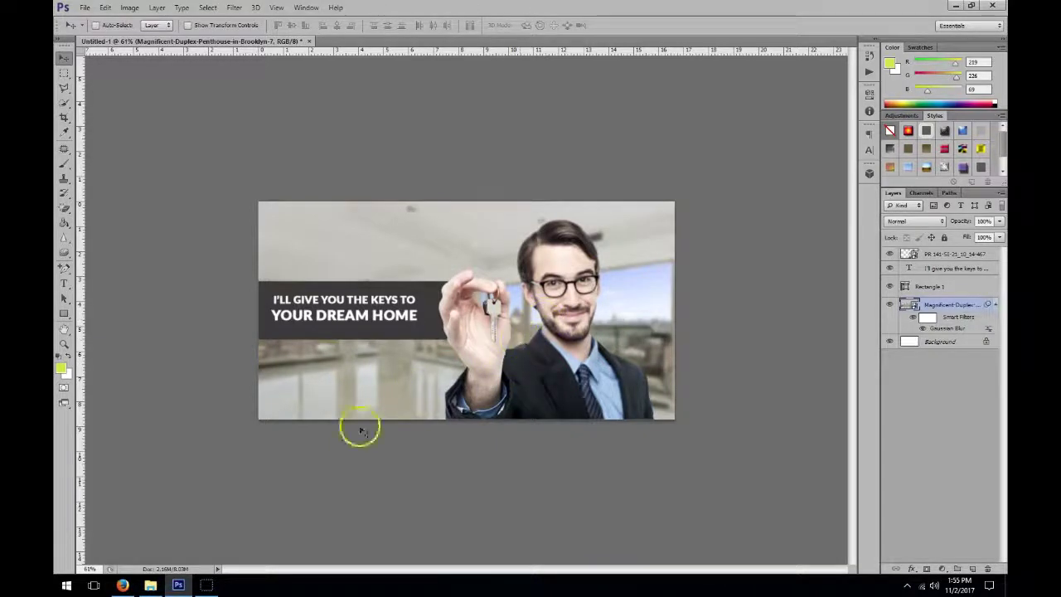
Hide the Magnificent-Duplex layer and place Banner_img scaled to fill the whole canvas.
click(890, 305)
click(955, 6)
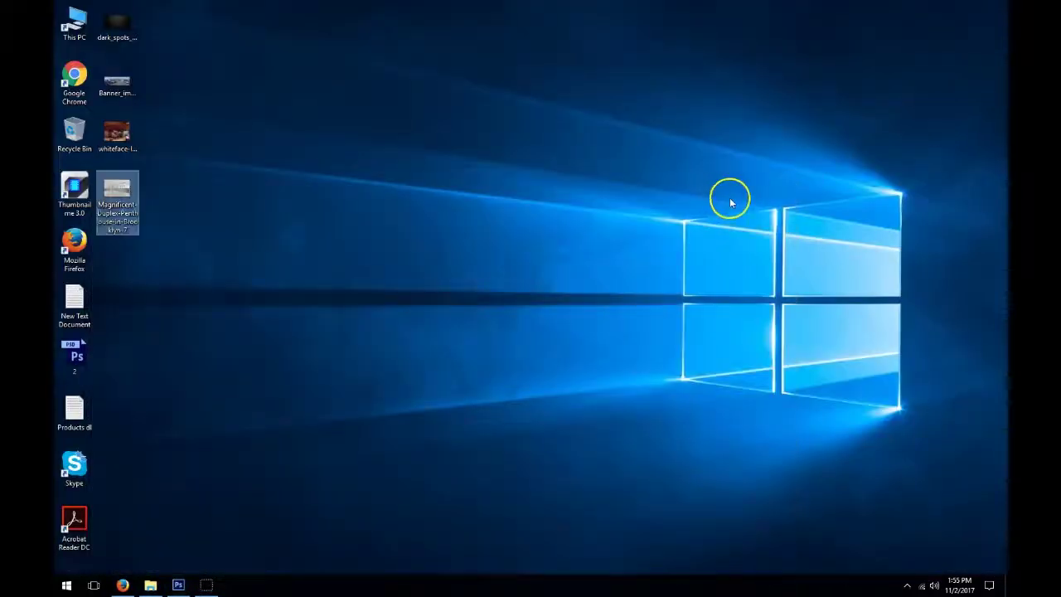
click(118, 81)
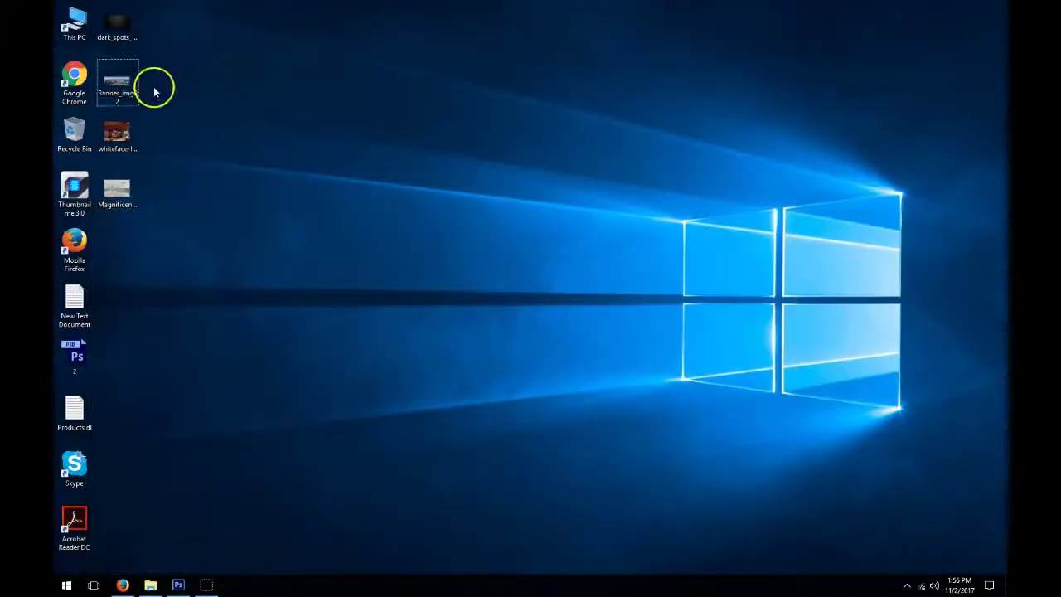
drag(120, 83, 320, 308)
drag(466, 203, 467, 201)
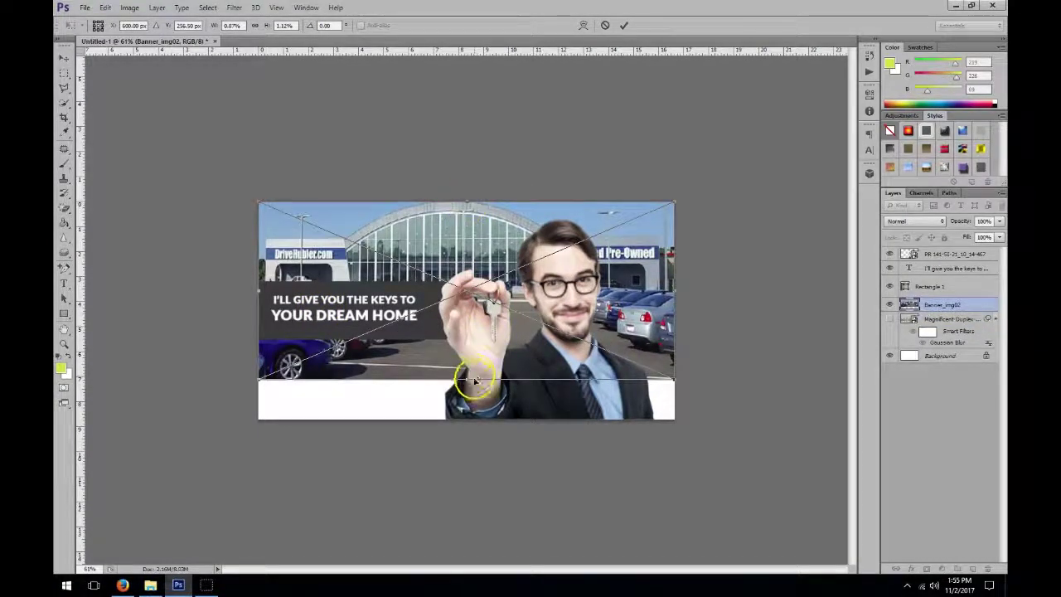
drag(463, 380, 467, 420)
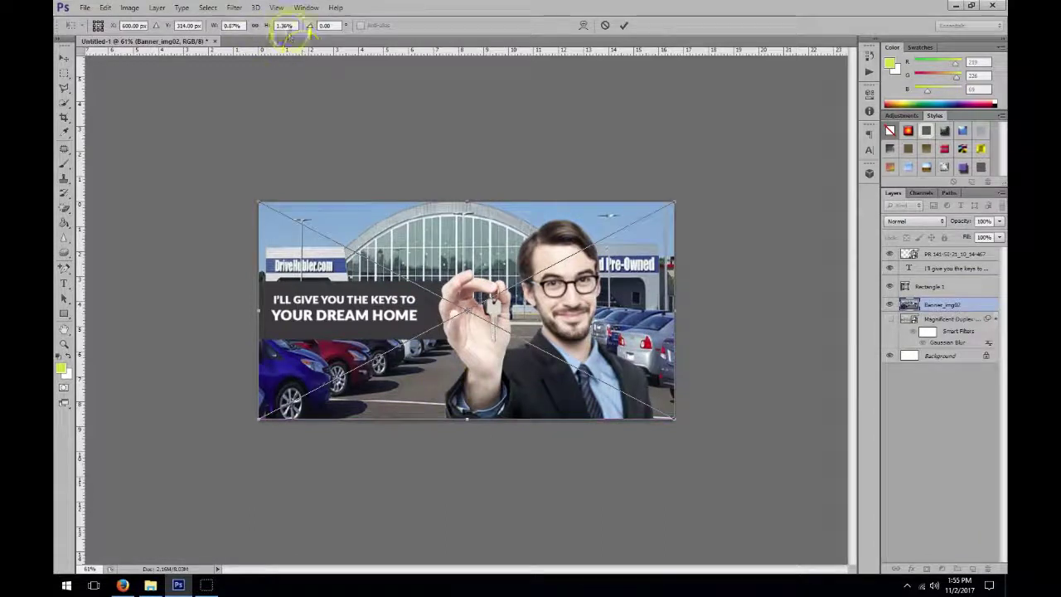
click(255, 25)
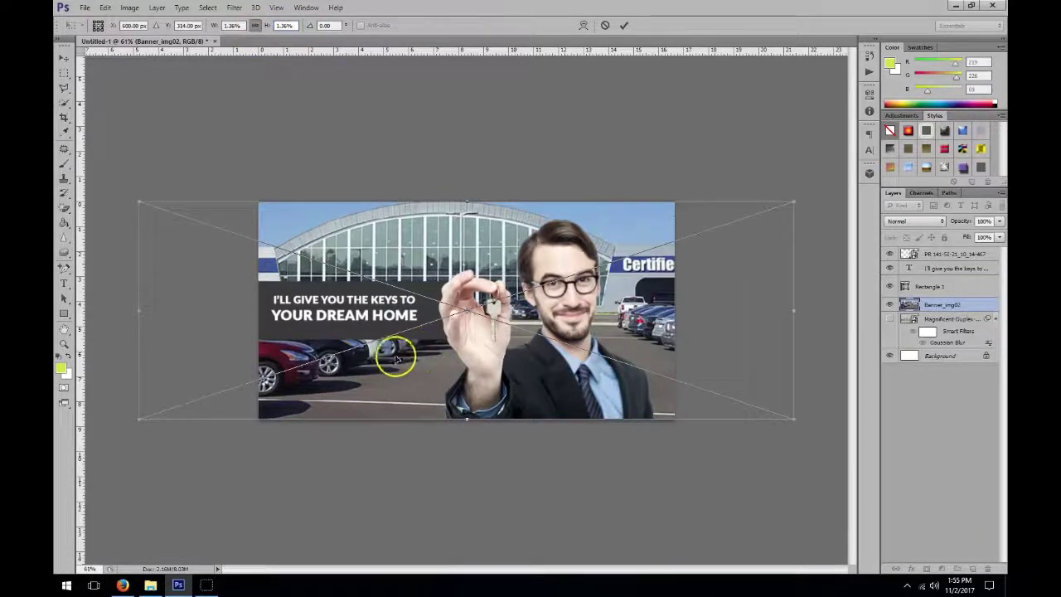
drag(396, 356, 500, 359)
key(Return)
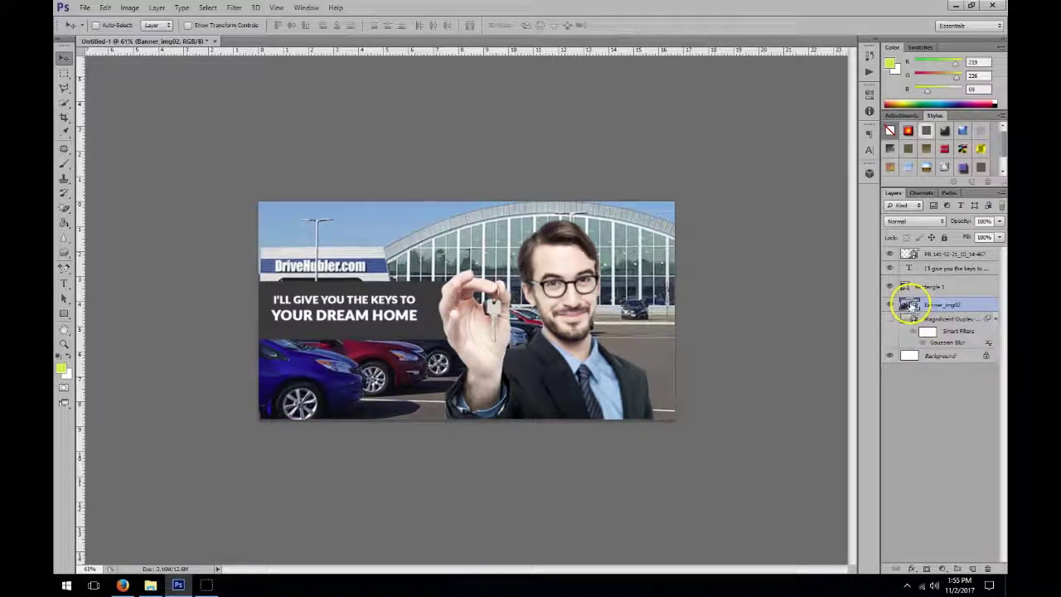
Apply Gaussian Blur to the car-lot background image.
double_click(937, 342)
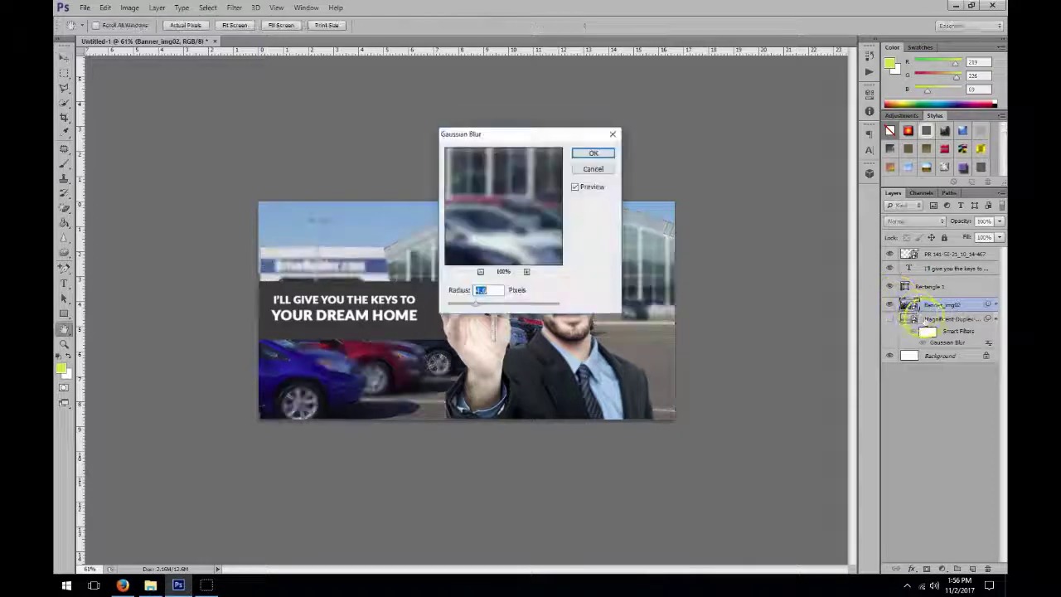
click(593, 153)
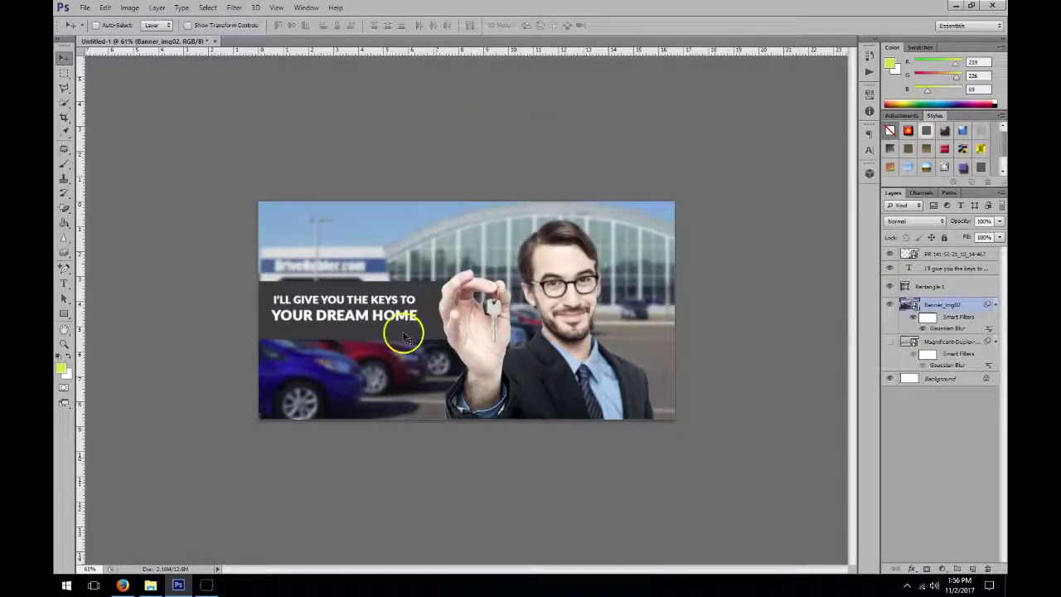
click(907, 290)
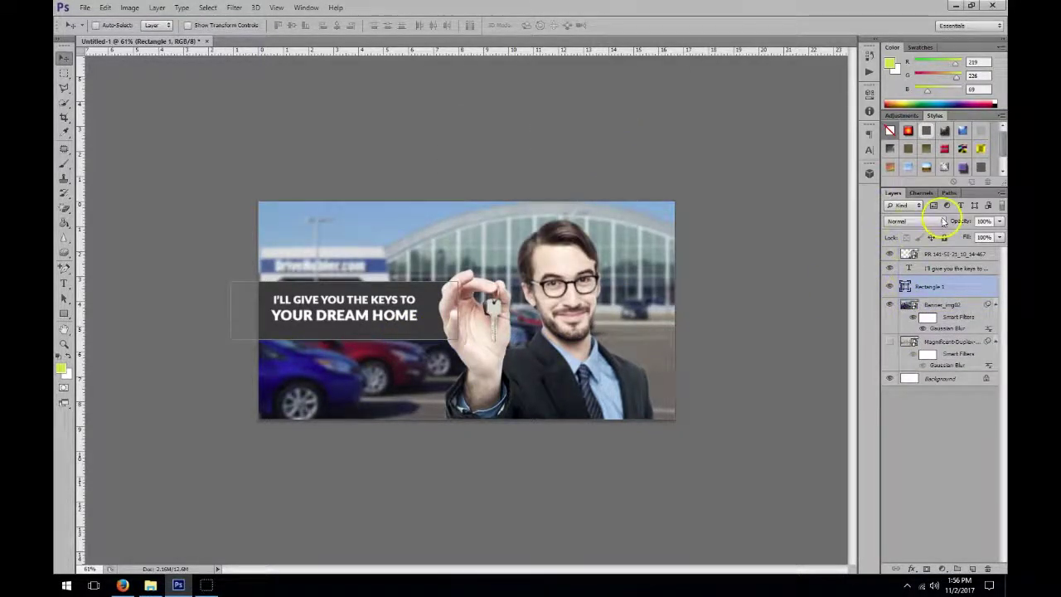
Set Rectangle 1 to 75% opacity with a white fill.
click(999, 220)
drag(998, 238, 987, 236)
double_click(906, 286)
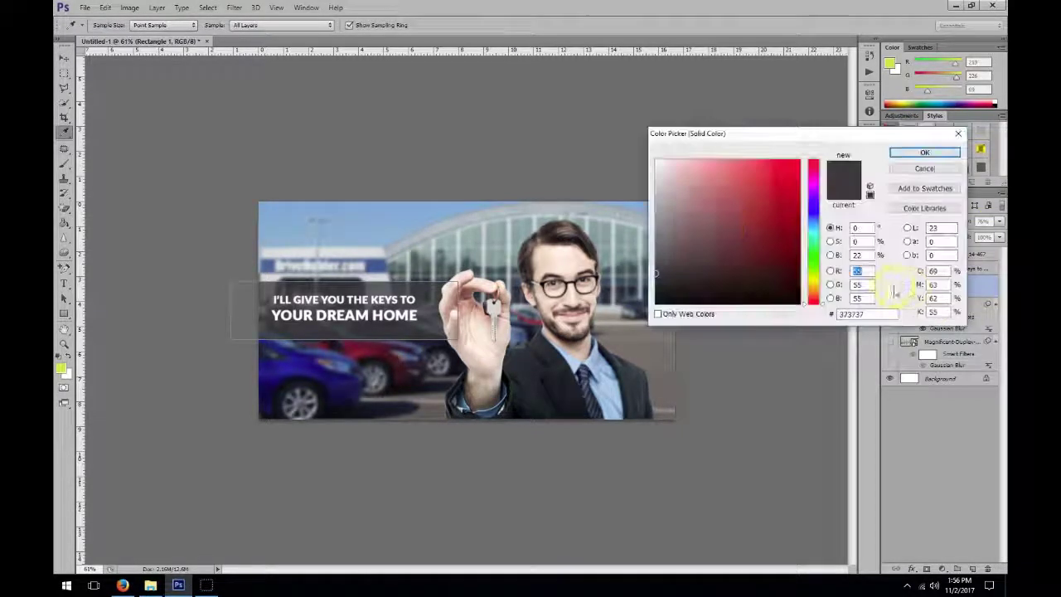
drag(699, 213, 627, 128)
click(922, 151)
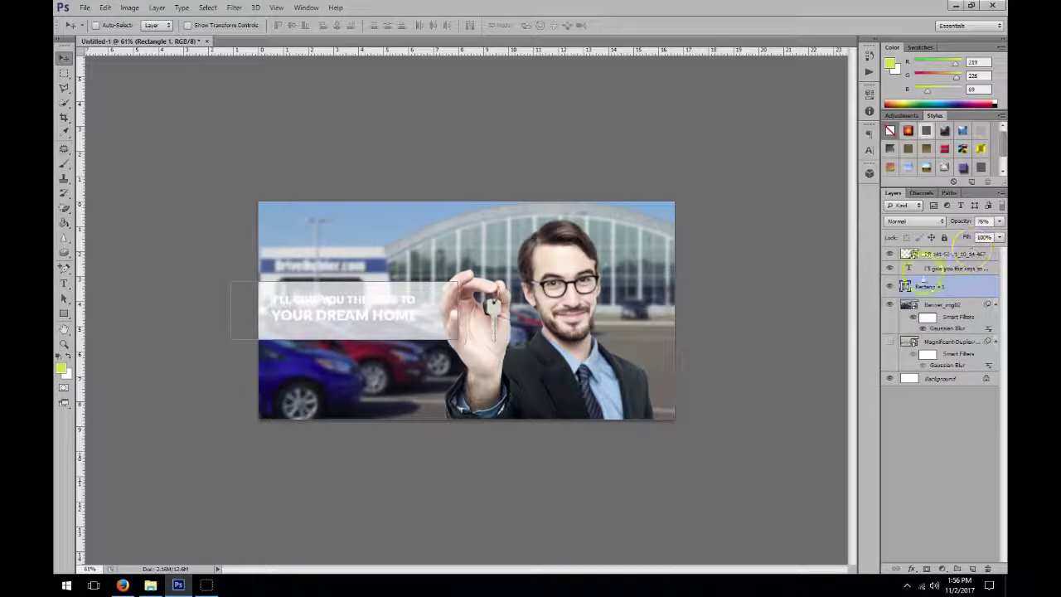
Change the headline text colour to black.
click(916, 268)
click(869, 149)
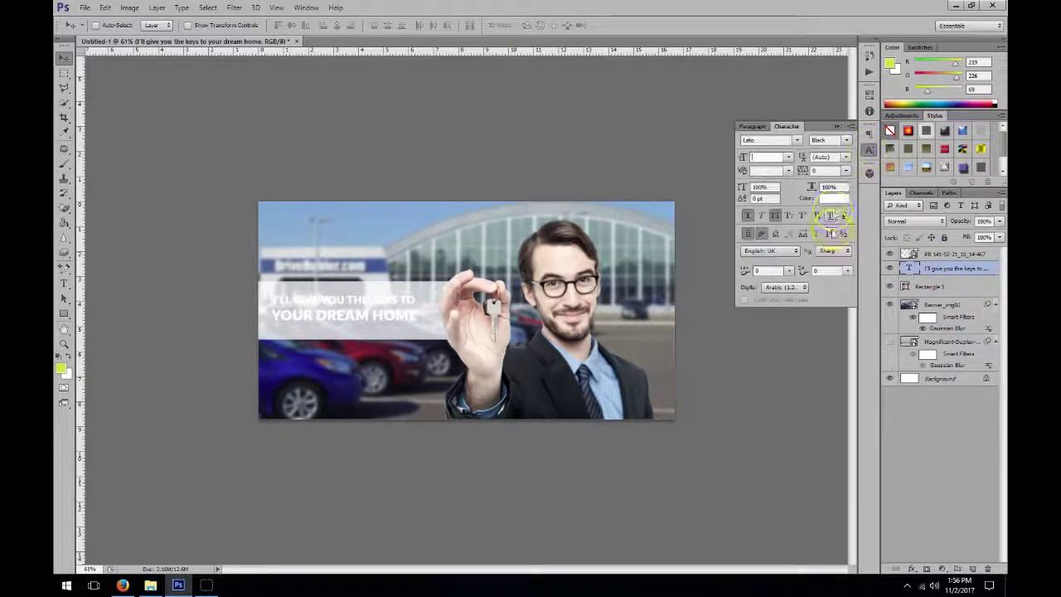
click(834, 198)
drag(701, 201, 730, 305)
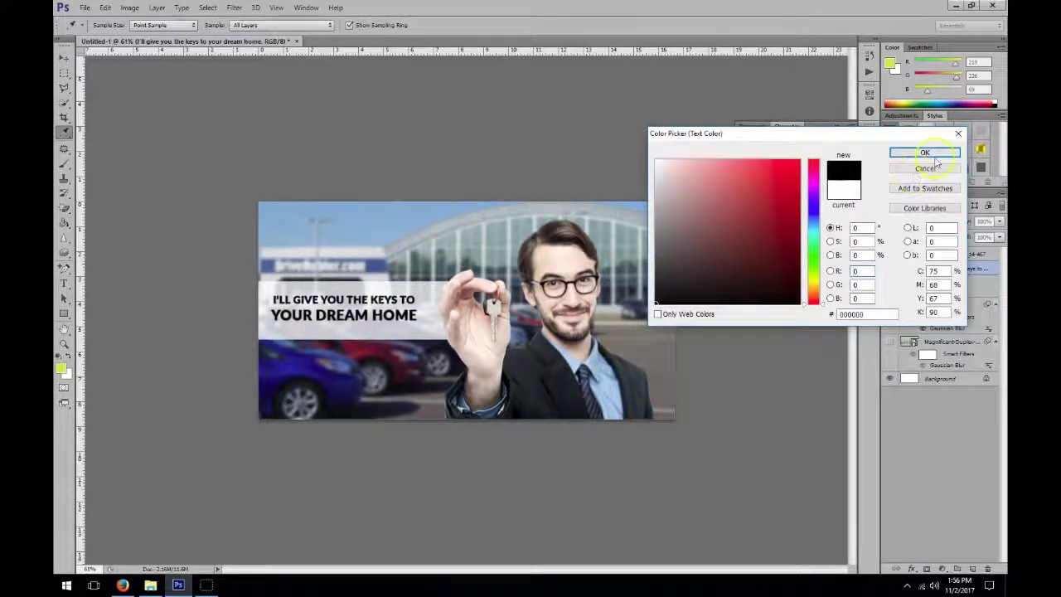
click(925, 154)
Replace 'HOME' with 'CAR' and enlarge the 'YOUR DREAM CAR' line.
key(t)
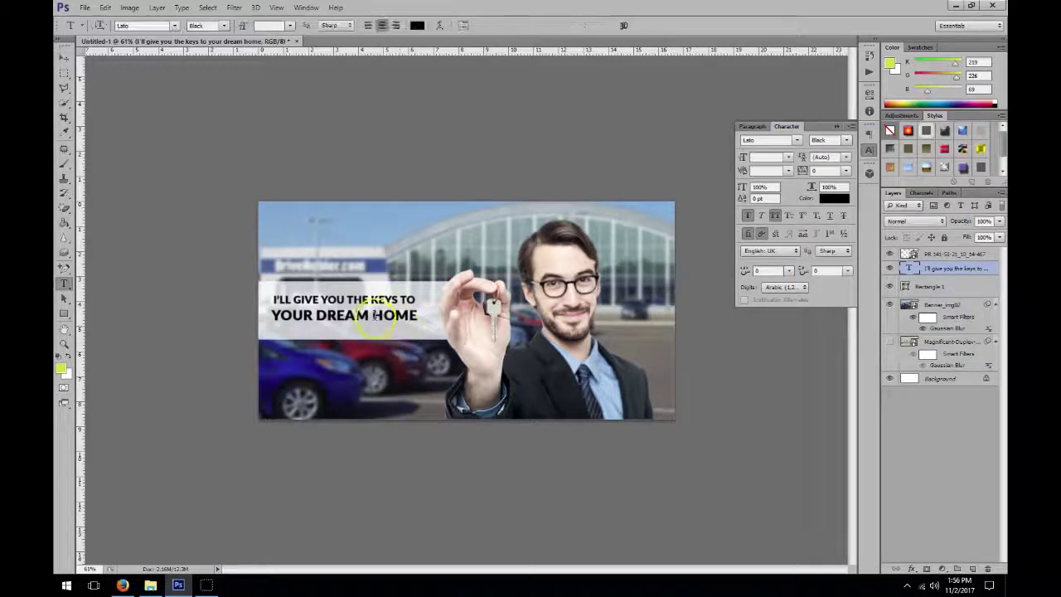
drag(371, 315, 418, 316)
text(CA)
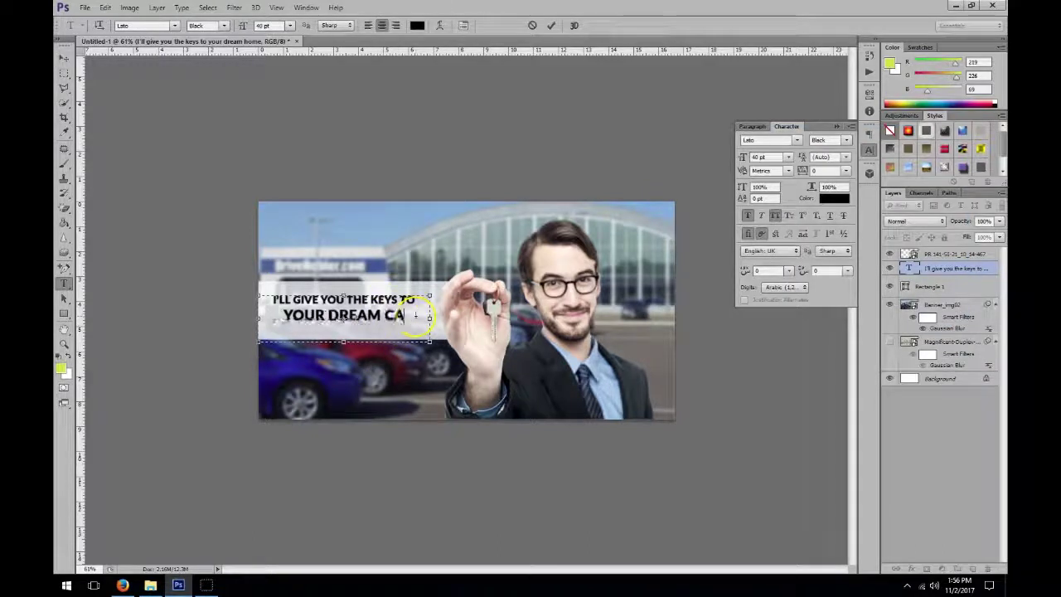
text(R)
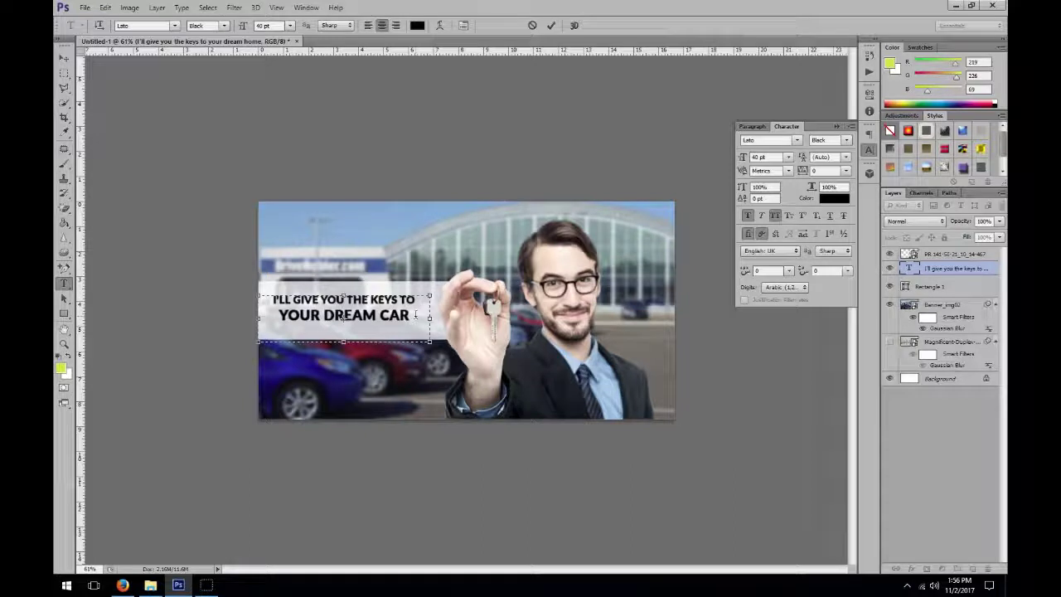
triple_click(383, 314)
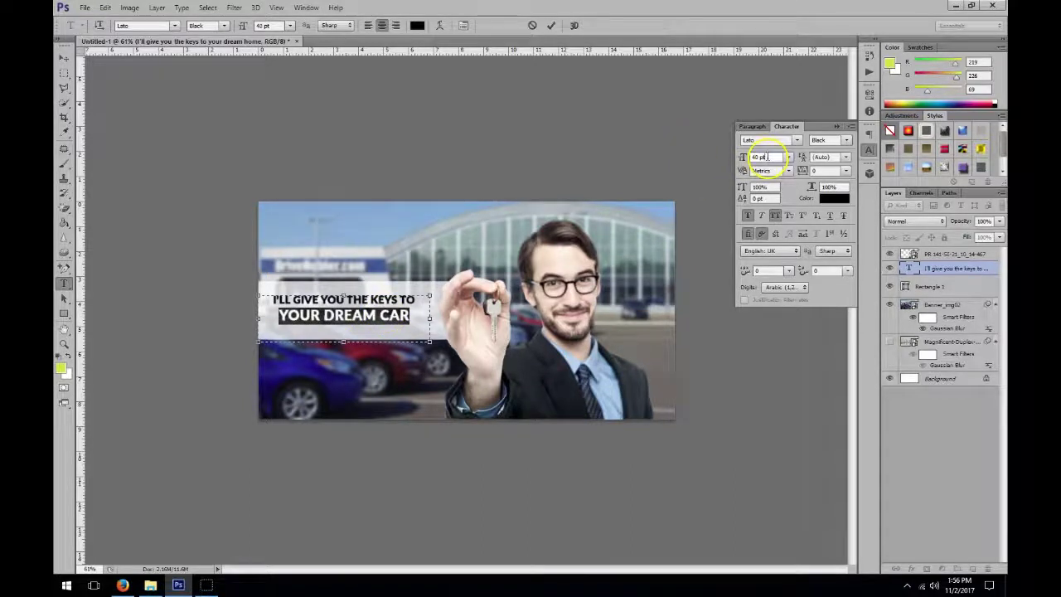
key(Return)
click(63, 58)
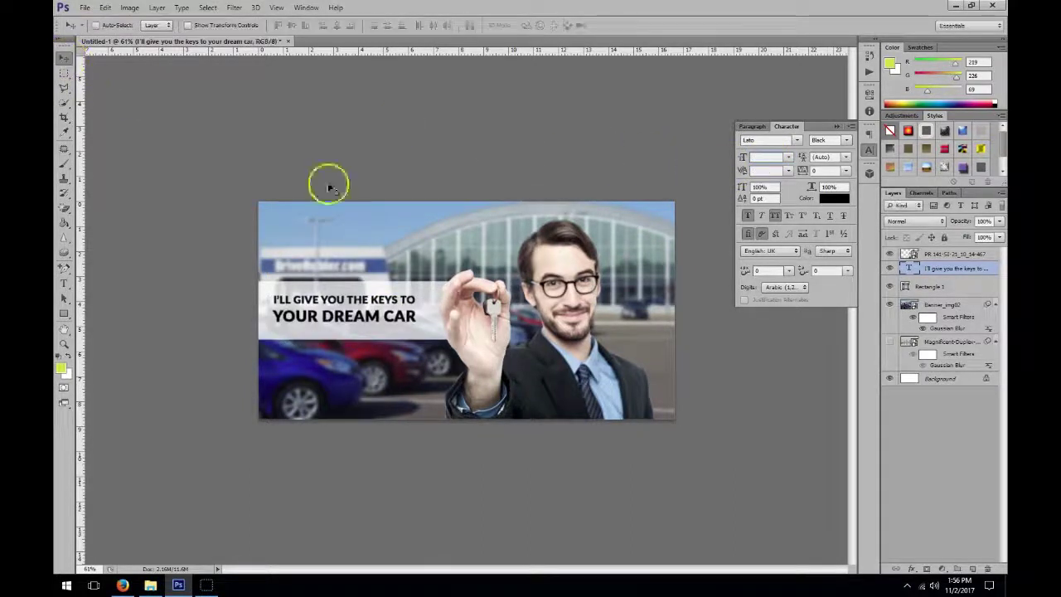
Collapse the Character panel and hide the Banner_img02 and PR 141 layers.
click(836, 125)
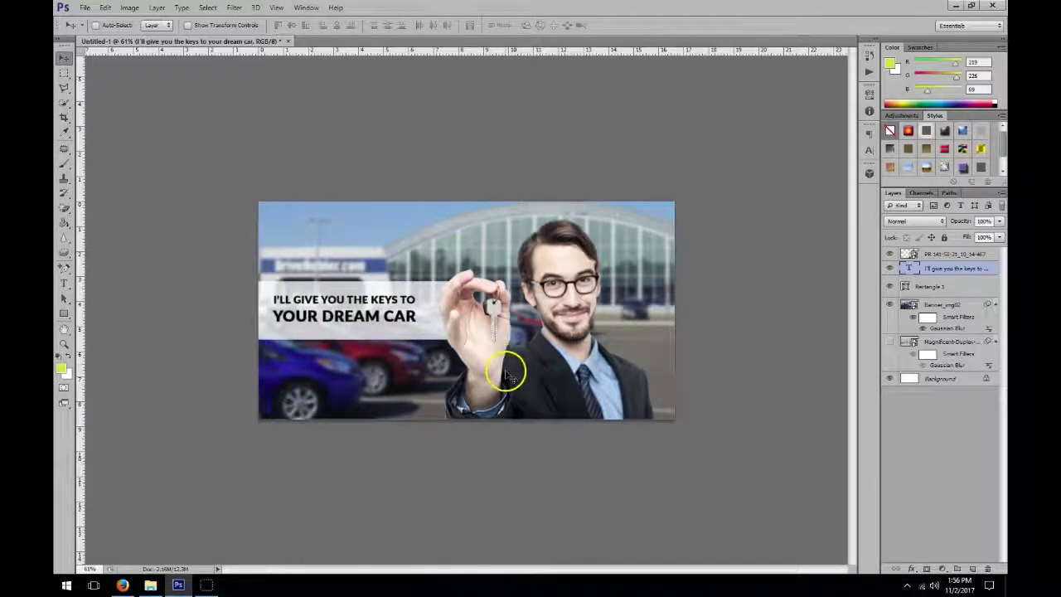
ctrl+click(362, 382)
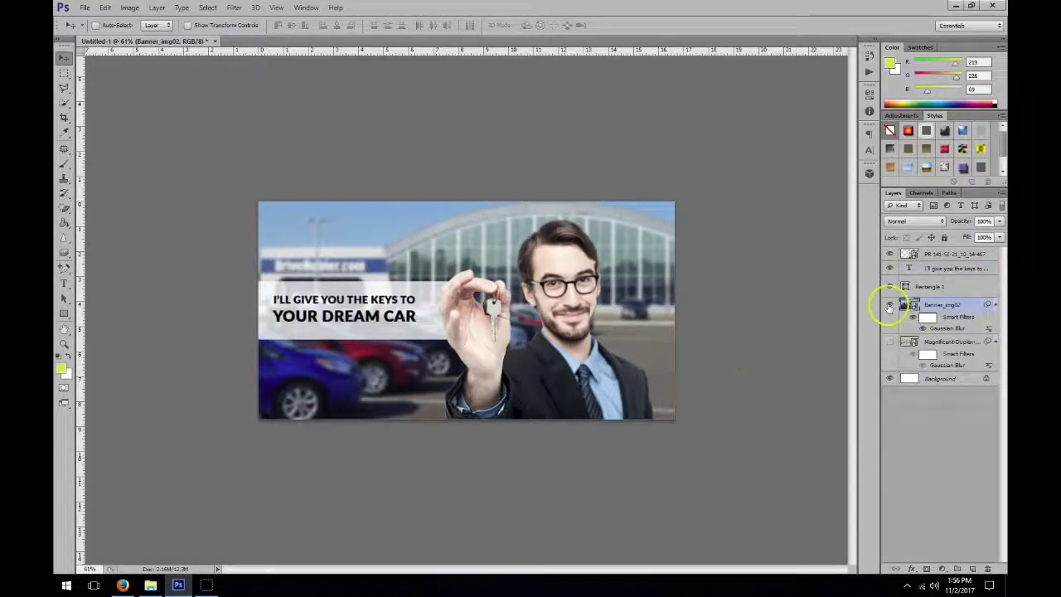
click(888, 307)
ctrl+click(509, 373)
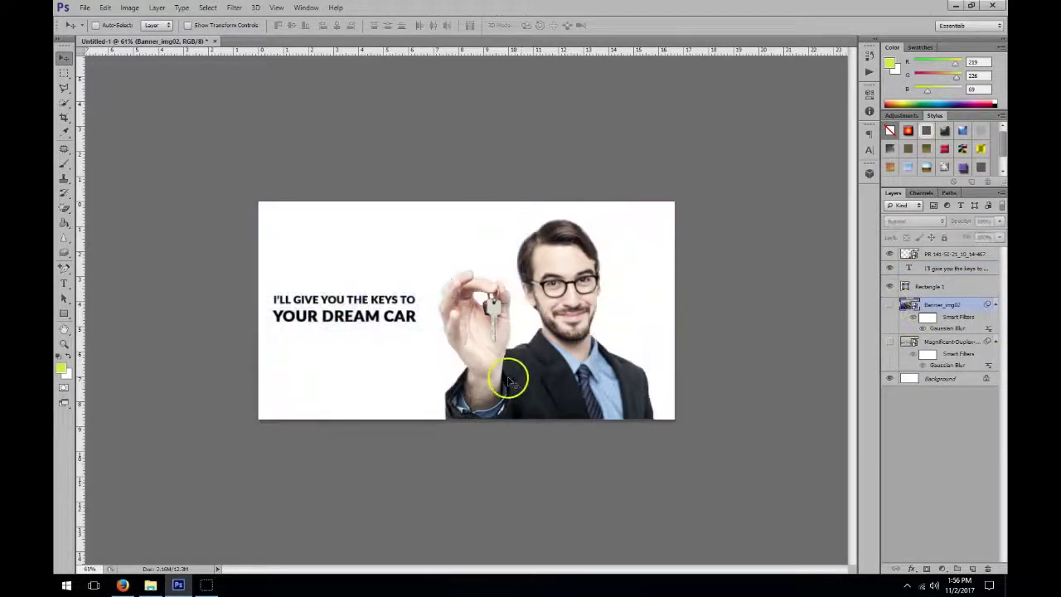
click(890, 254)
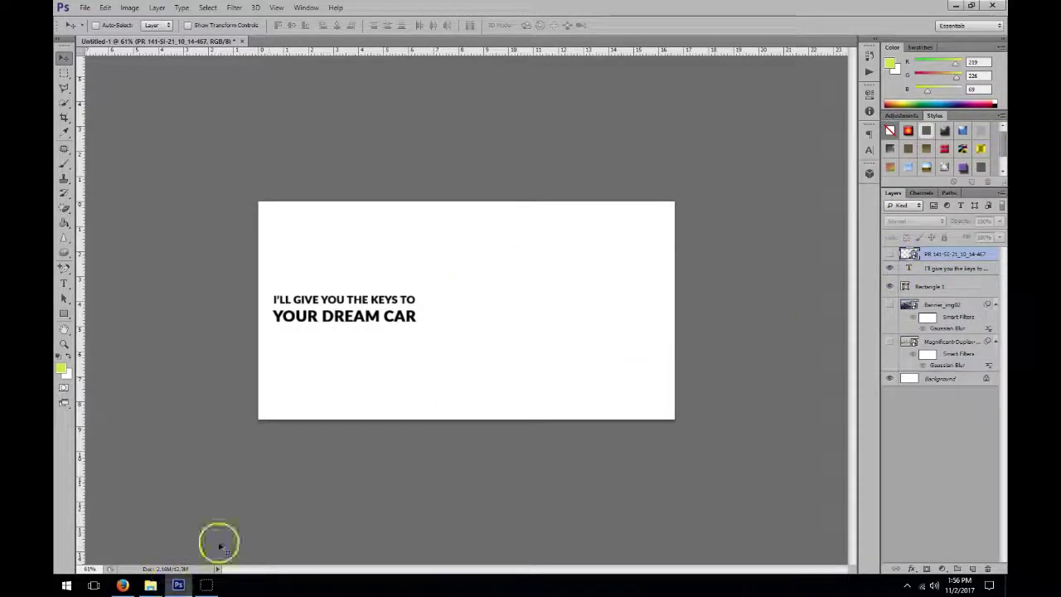
Drag the laughing man in glasses from the Happy Man folder onto the banner canvas.
click(150, 585)
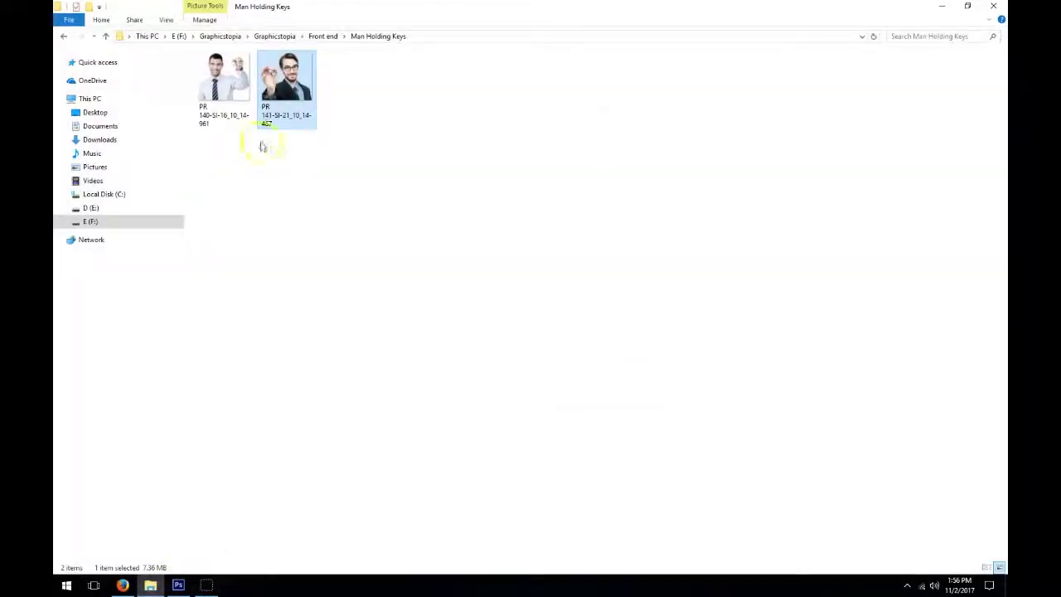
click(323, 35)
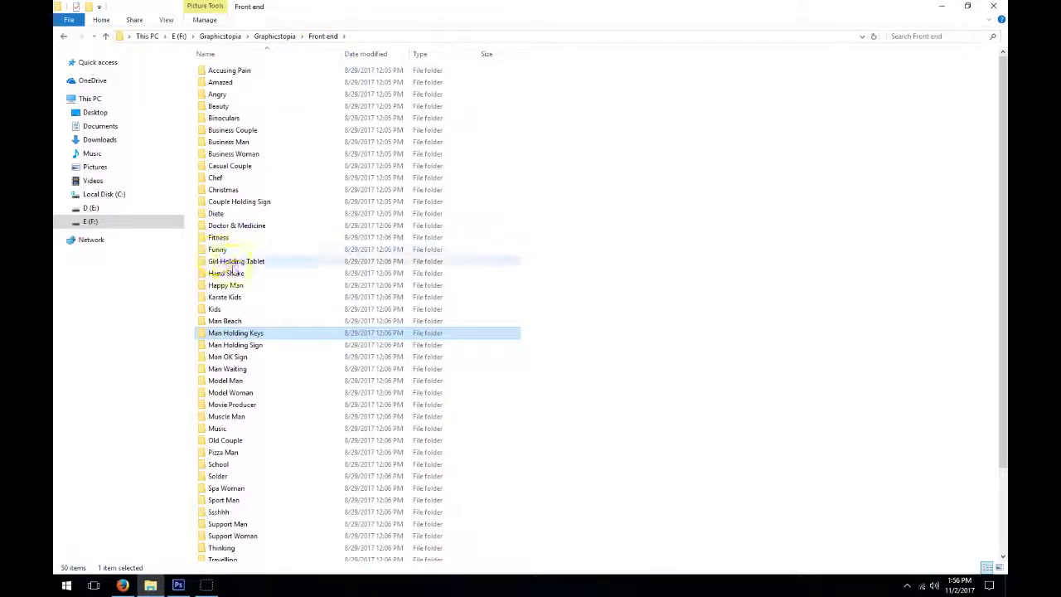
click(240, 287)
double_click(240, 286)
drag(473, 166, 605, 325)
right_click(502, 309)
Flip the laughing man horizontally and bring the cabin interior photo from the desktop into the banner.
click(548, 468)
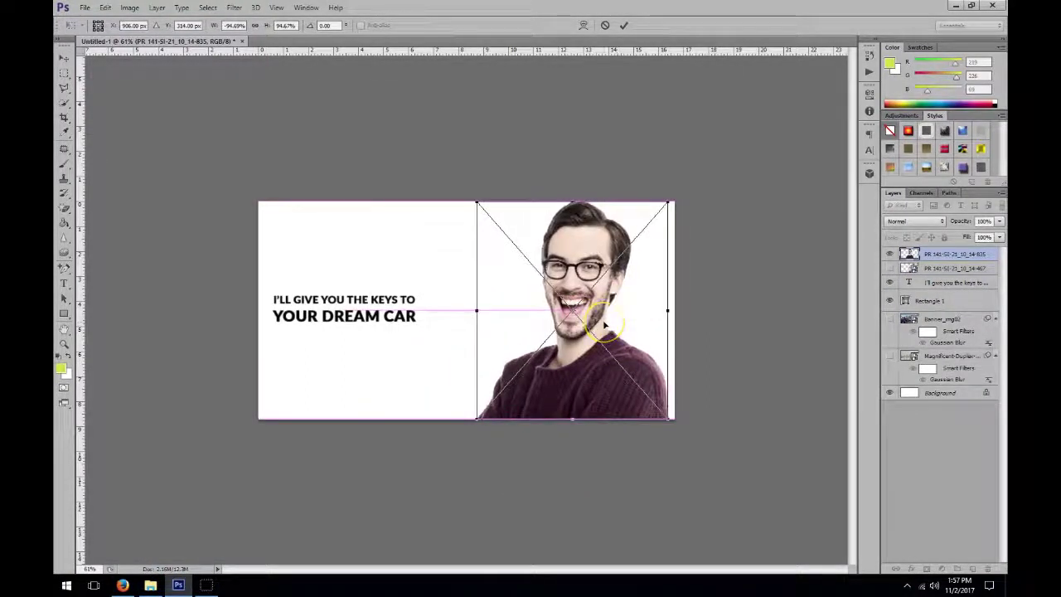
key(Return)
click(957, 7)
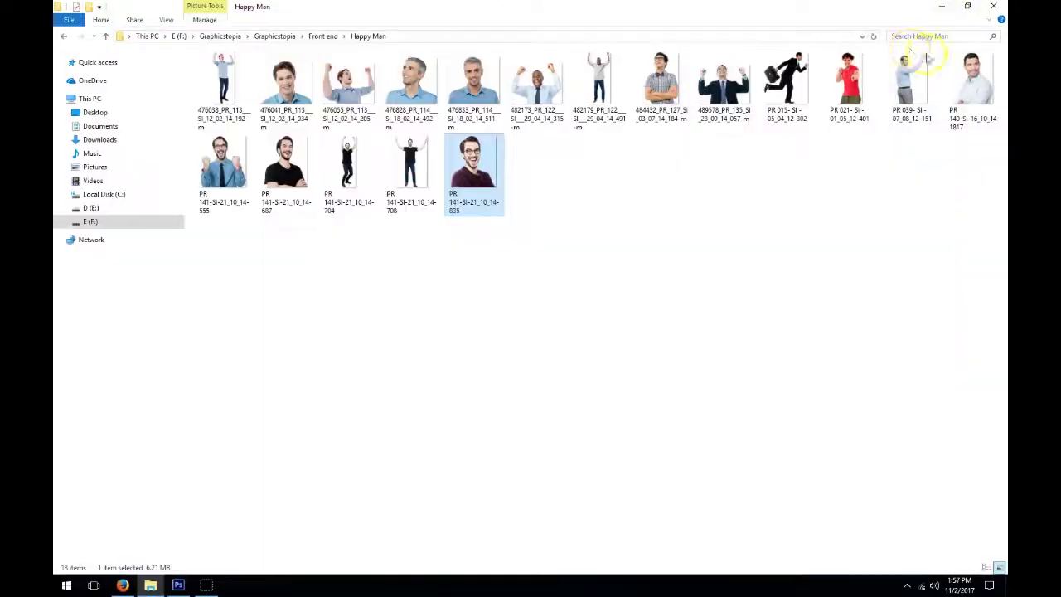
click(941, 7)
drag(111, 125, 419, 350)
Scale the cabin photo to cover the banner and move its layer beneath the man.
drag(526, 327, 493, 335)
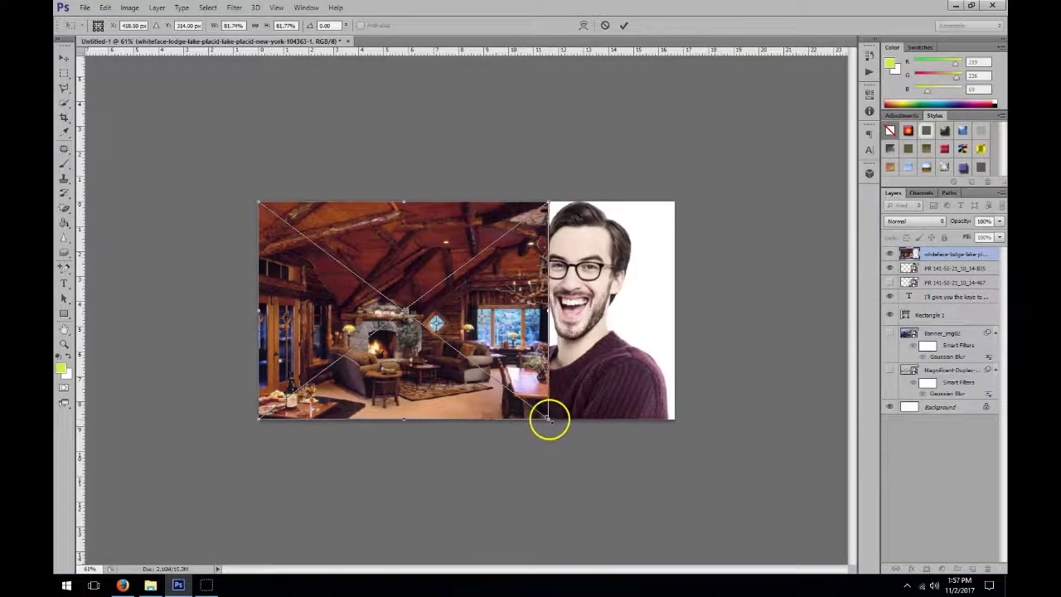
drag(549, 419, 689, 499)
drag(553, 361, 552, 314)
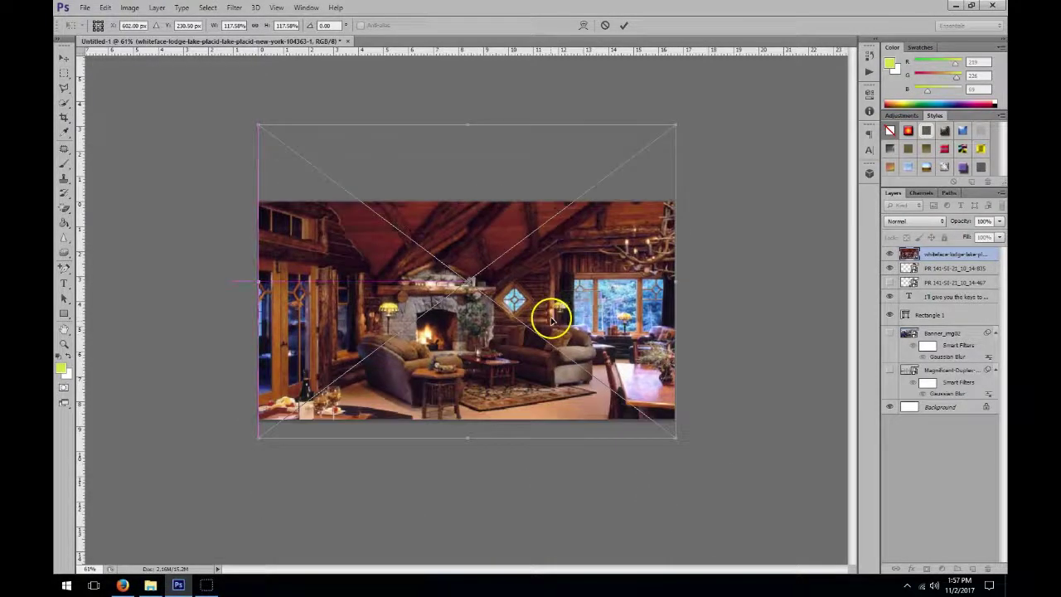
key(Return)
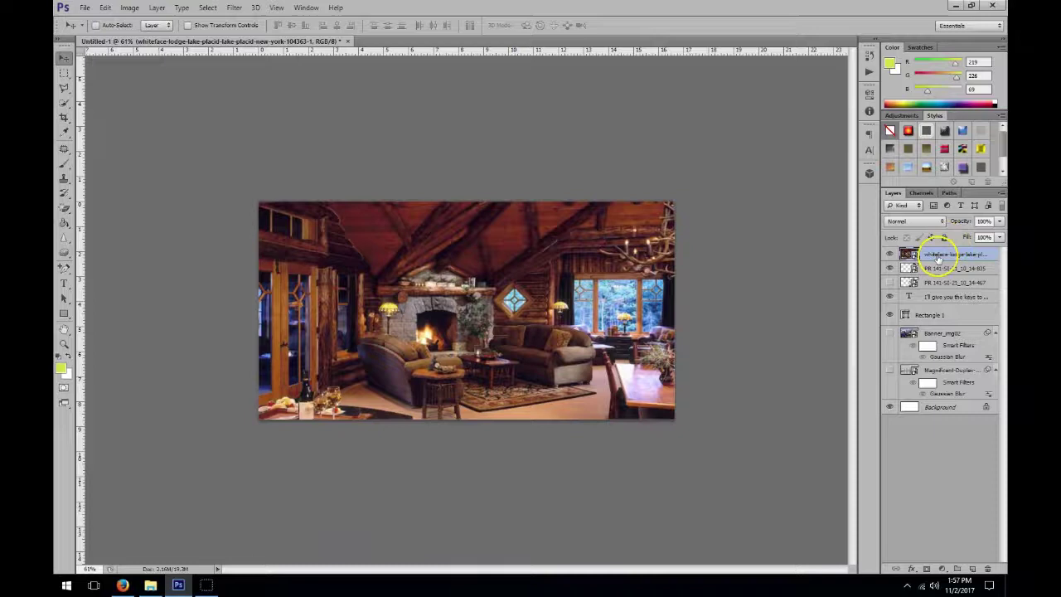
drag(943, 253, 922, 282)
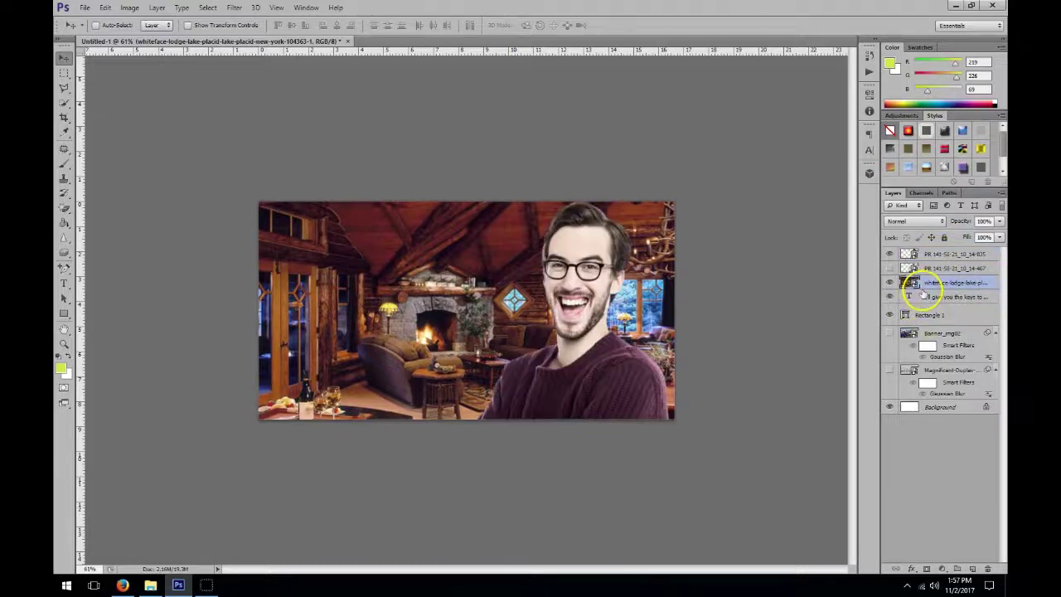
Apply a 4.6-pixel Gaussian Blur to the cabin background photo.
key(ctrl+alt+f)
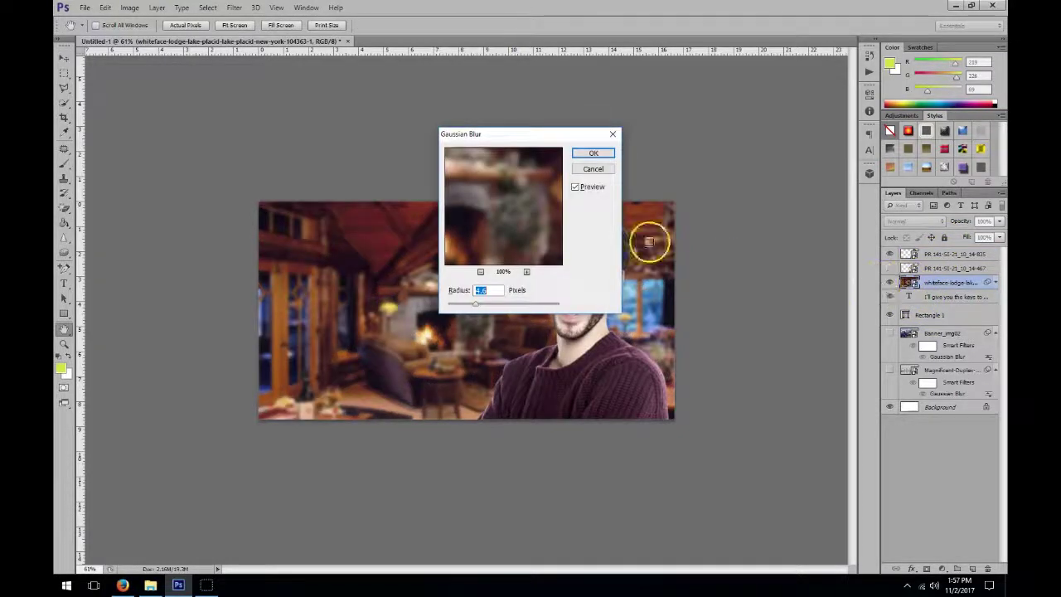
click(594, 155)
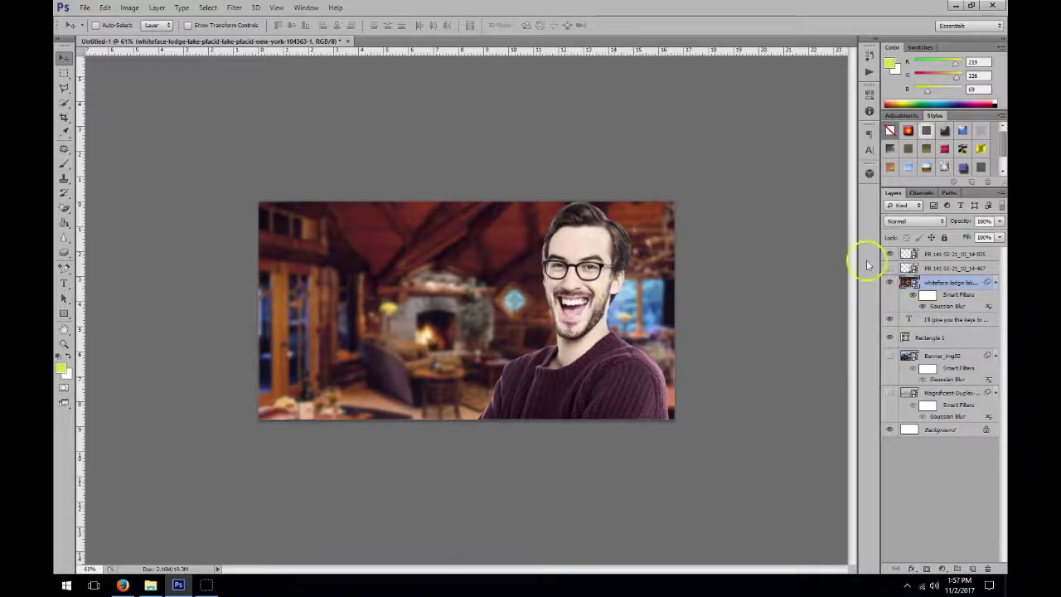
Hide the cabin layer, add the dark_spots texture filling the banner, and move the headline above it.
click(890, 283)
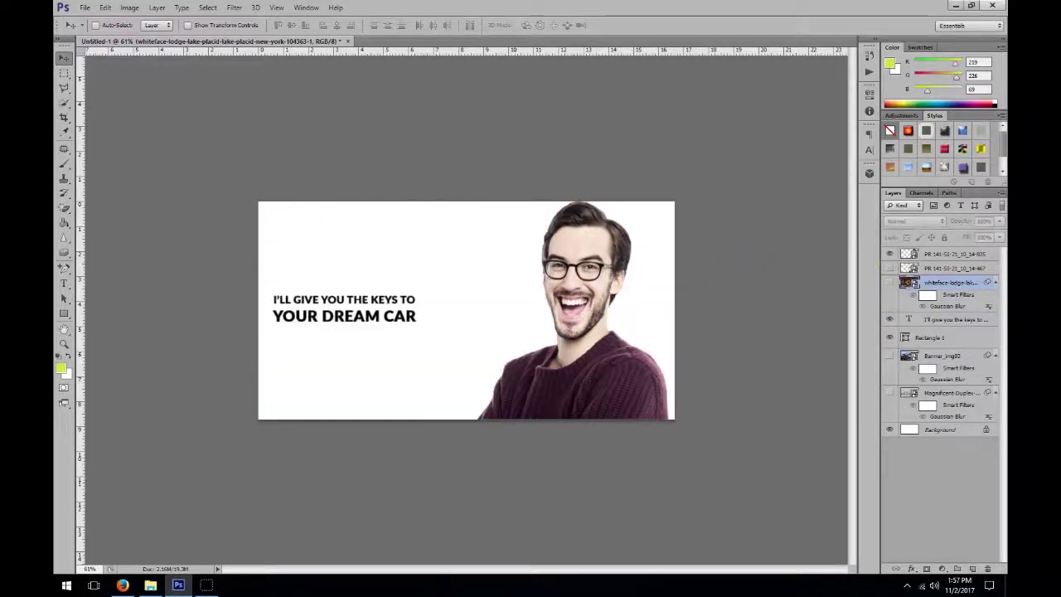
click(956, 6)
drag(109, 23, 386, 252)
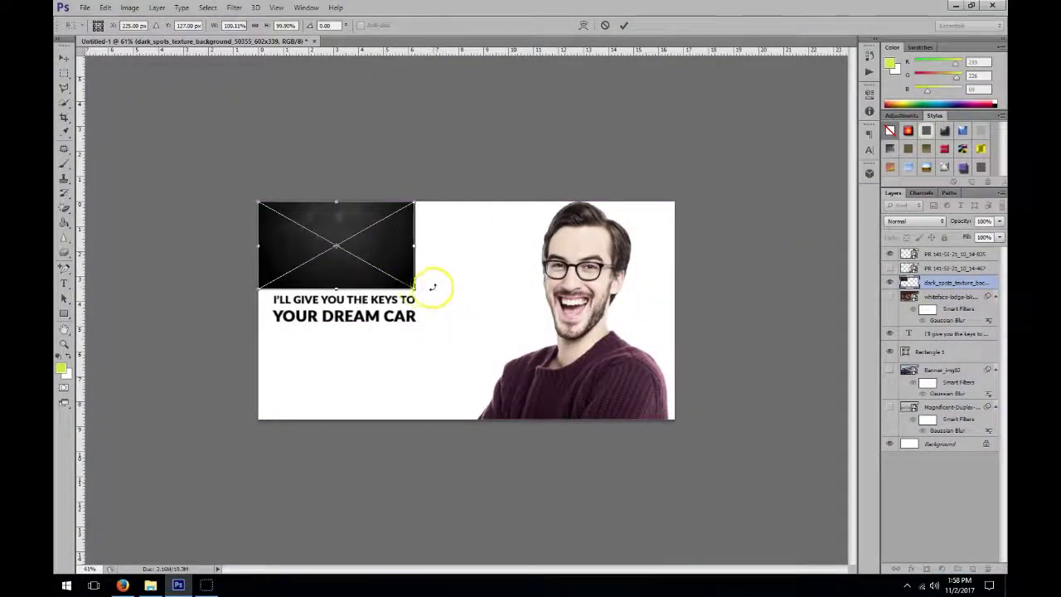
drag(413, 287, 685, 421)
key(Return)
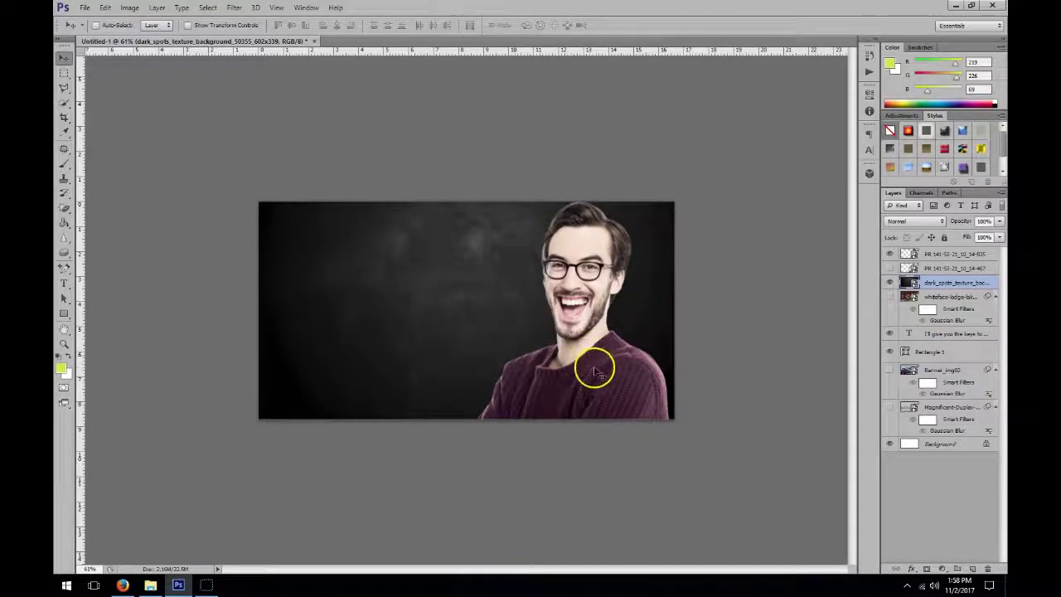
drag(928, 336, 914, 280)
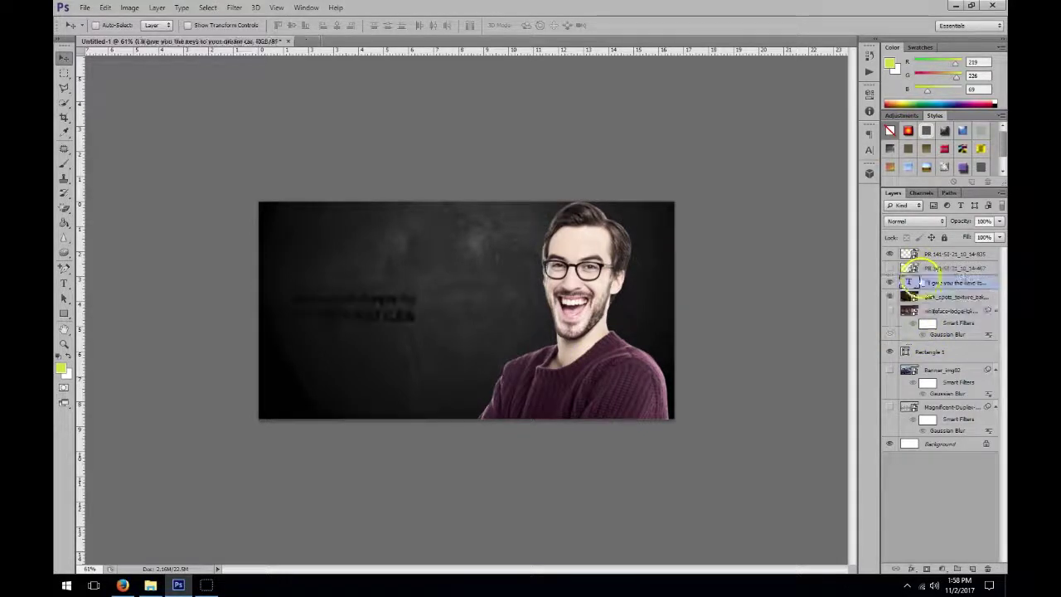
Set the headline text colour to white in the Character panel.
key(t)
click(355, 315)
key(ctrl+a)
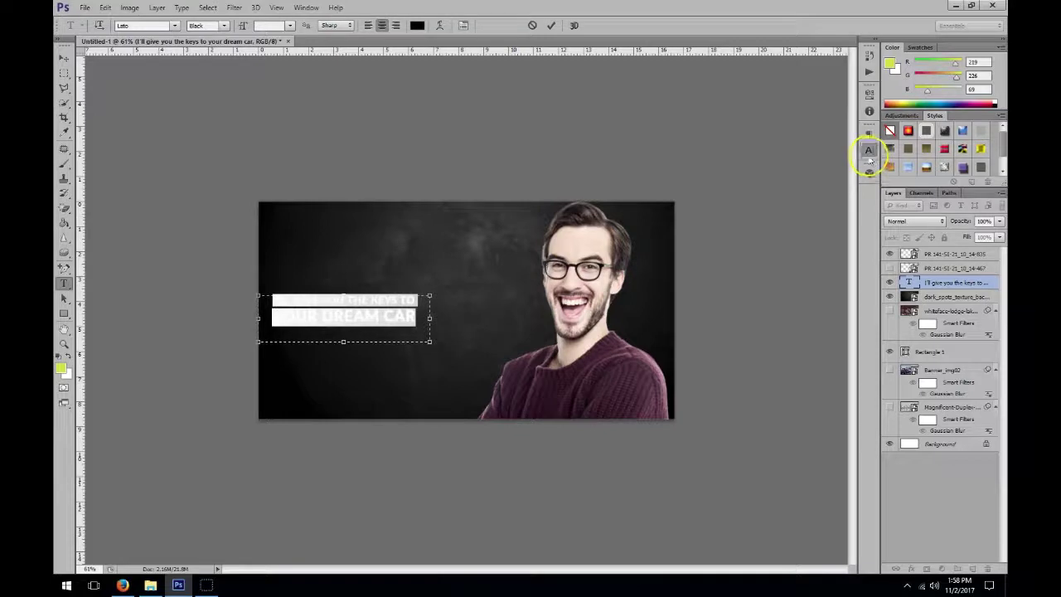
click(869, 151)
click(838, 191)
click(660, 162)
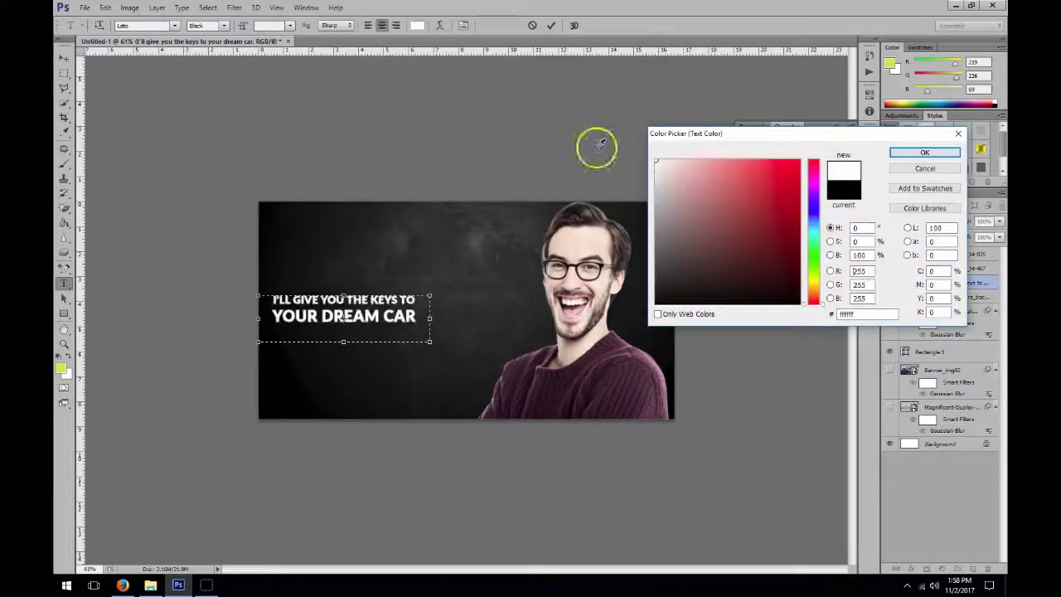
click(923, 153)
Replace the headline with 'CHECK OUT OUR', breaking the line before 'BLACK FRIDAY OFFERS'.
click(381, 305)
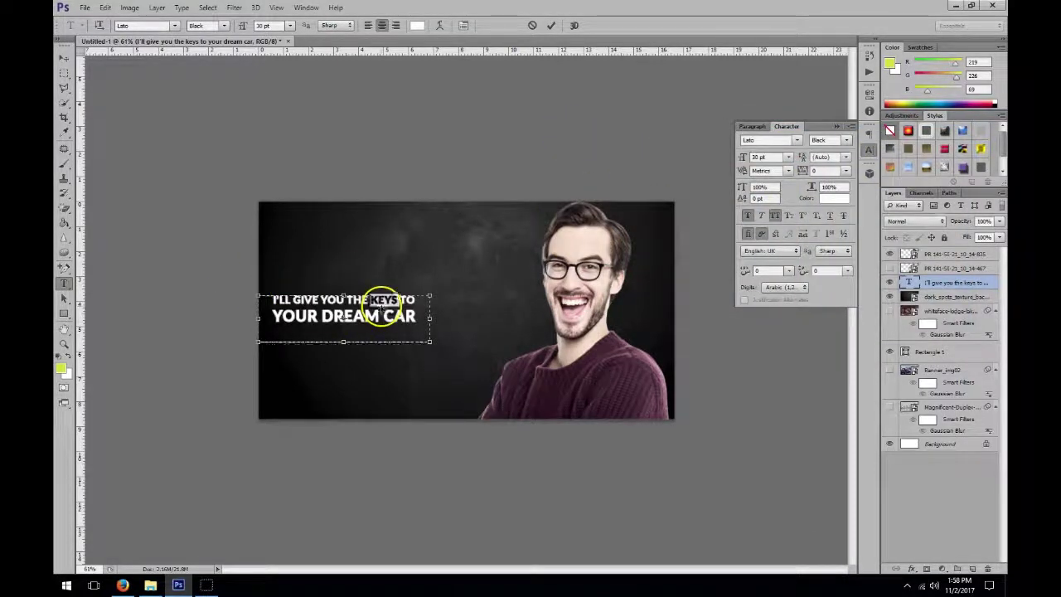
key(ctrl+a)
text(CHE)
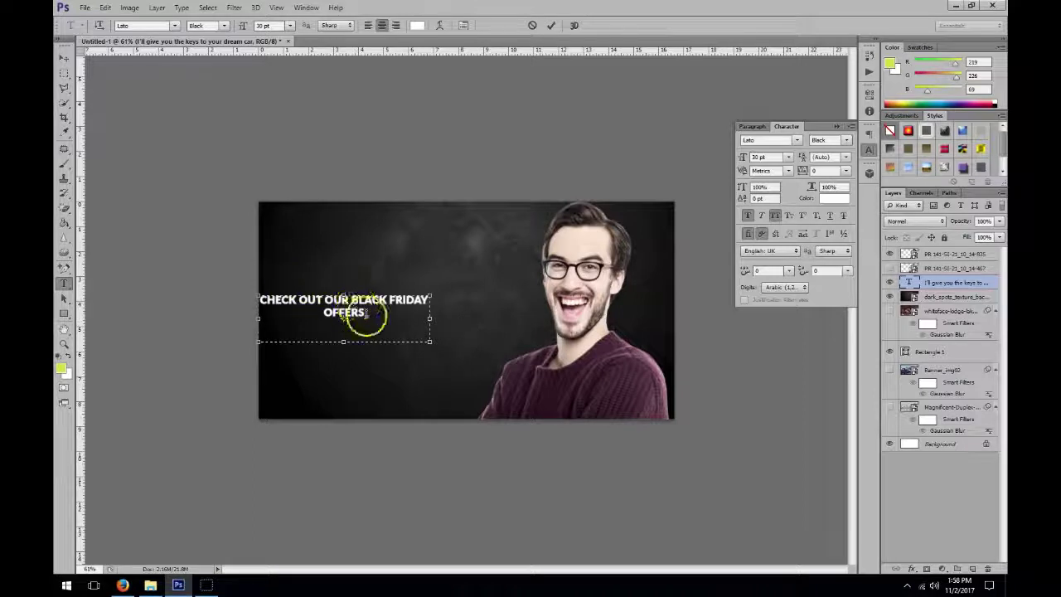
key(Return)
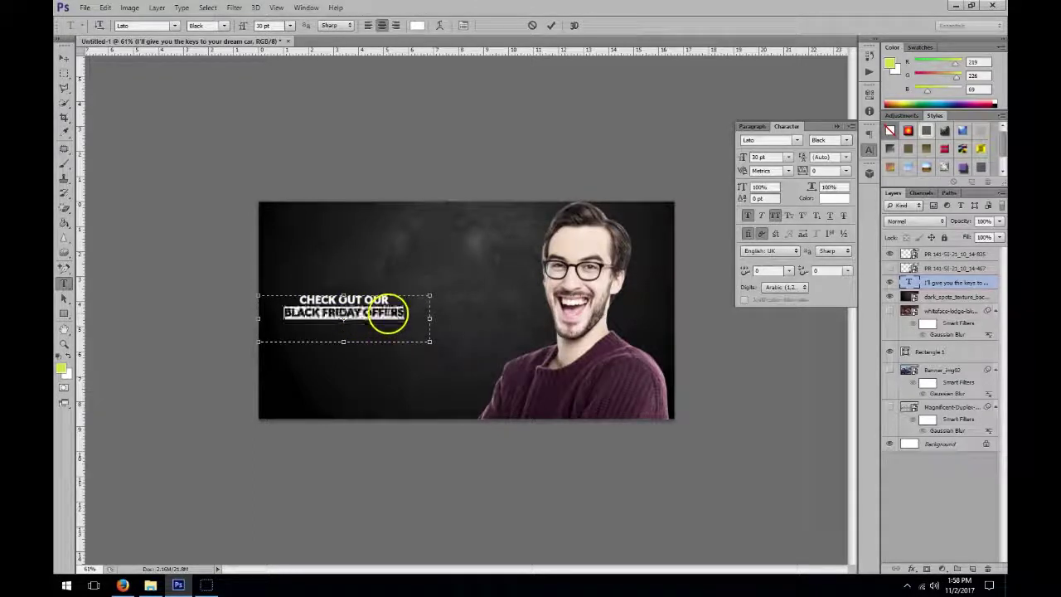
Widen the headline's text box and set both lines to 48 pt.
drag(387, 312, 285, 281)
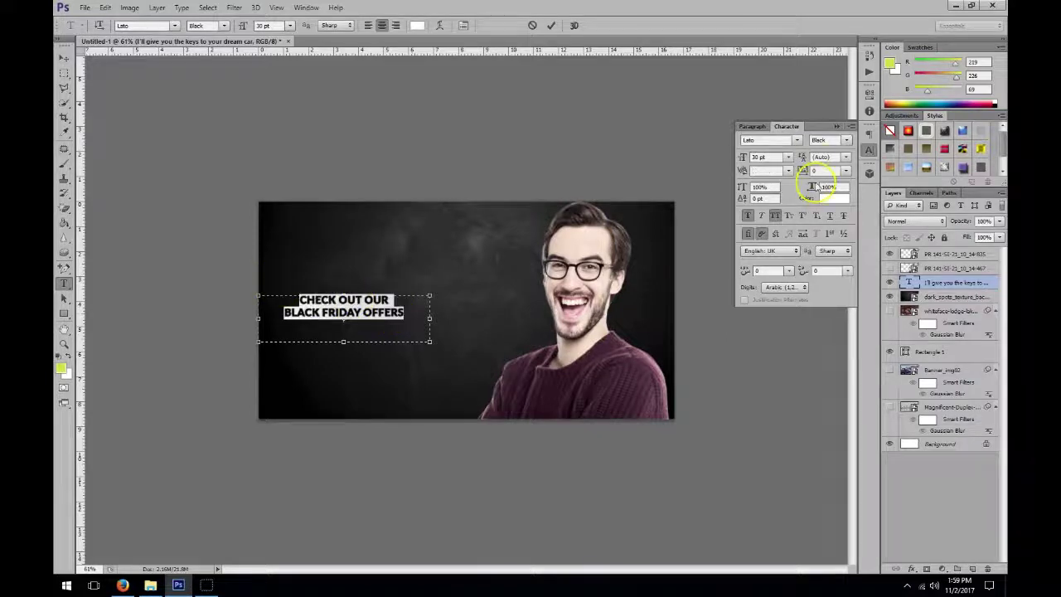
click(757, 157)
key(Up)
key(Up)
key(Up)
key(Up)
key(Up)
key(Up)
key(Up)
key(Up)
key(Up)
key(Up)
key(Up)
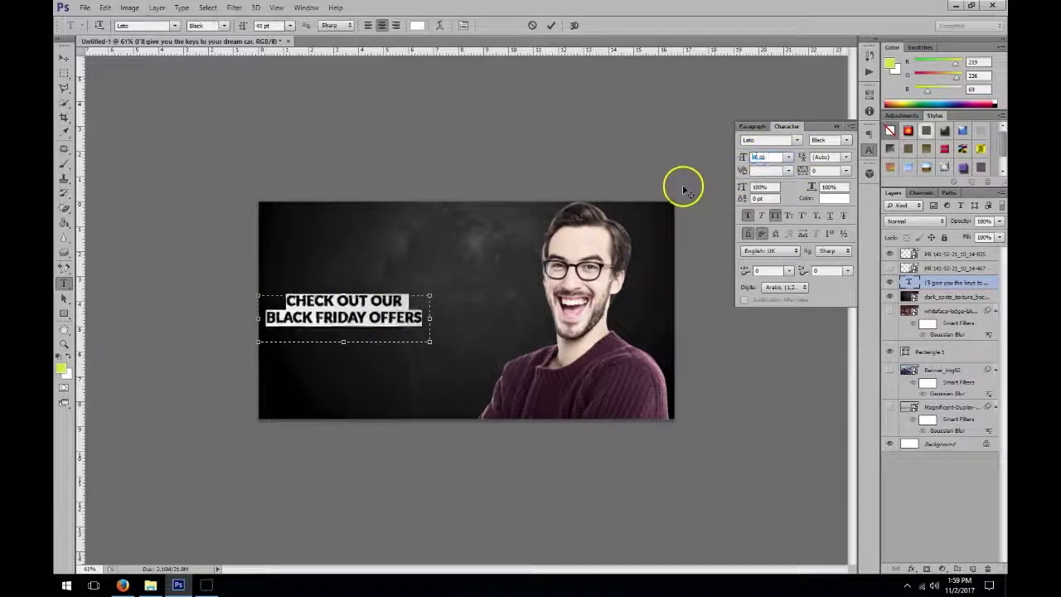
drag(431, 314, 503, 320)
key(ctrl+a)
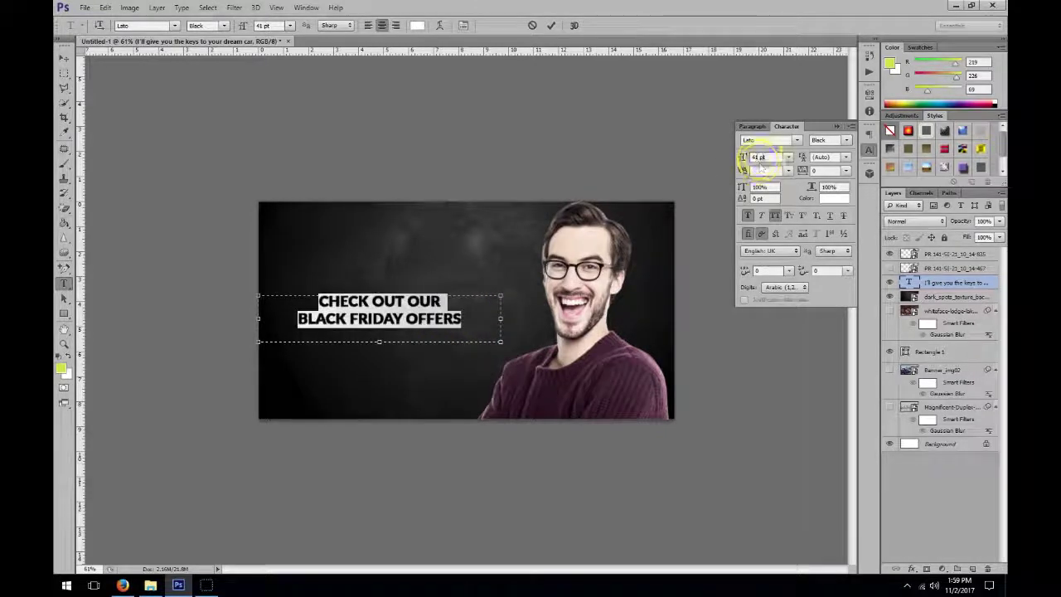
key(Up)
key(Up)
key(Up)
key(Up)
key(Up)
key(Up)
key(Up)
click(64, 57)
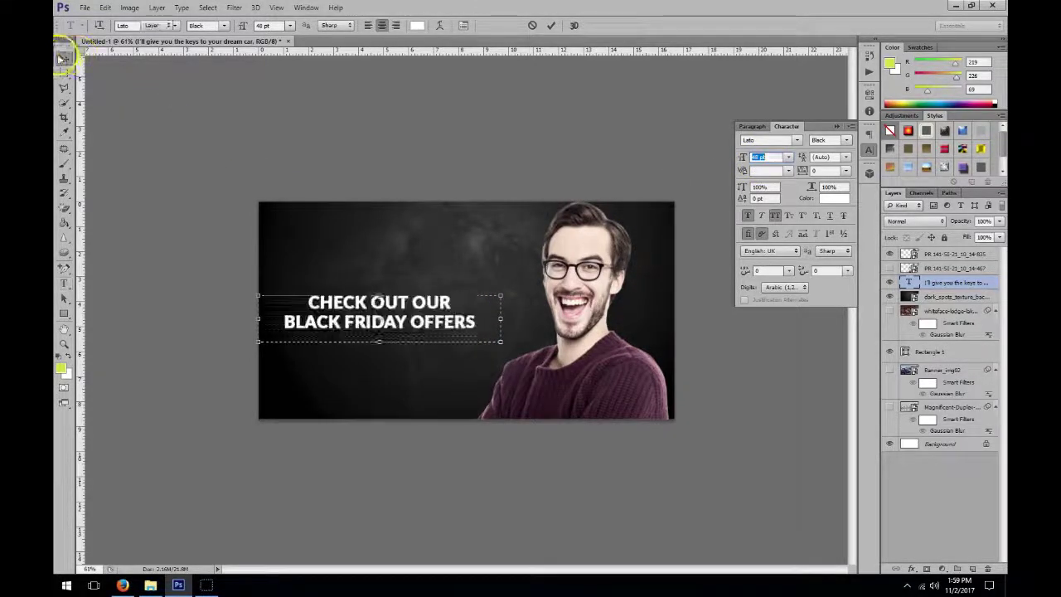
Collapse the Character settings and hide the smiling man layer.
click(483, 321)
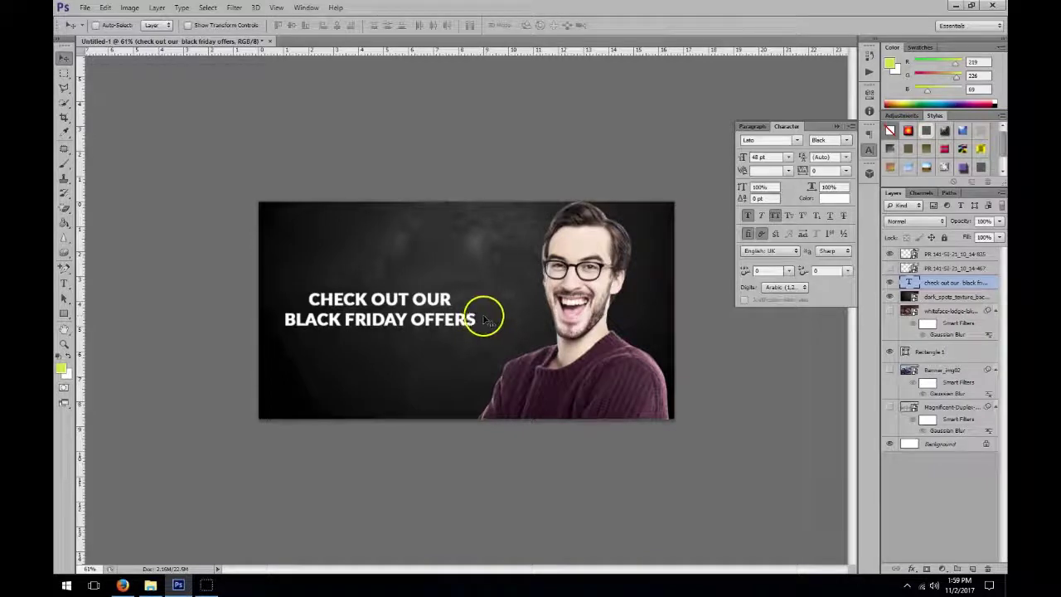
click(540, 322)
click(820, 137)
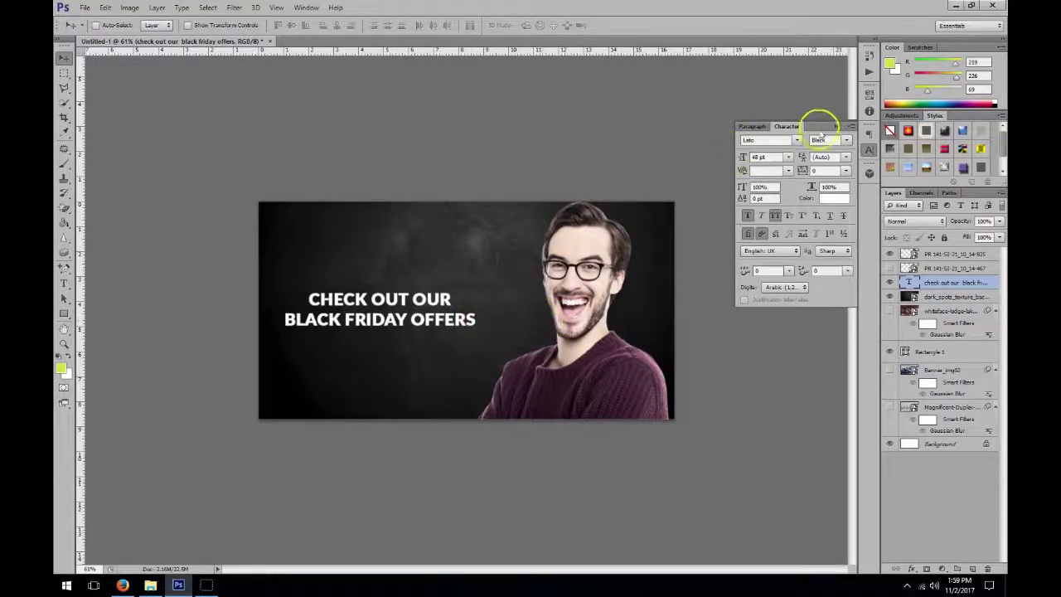
click(838, 127)
ctrl+click(583, 384)
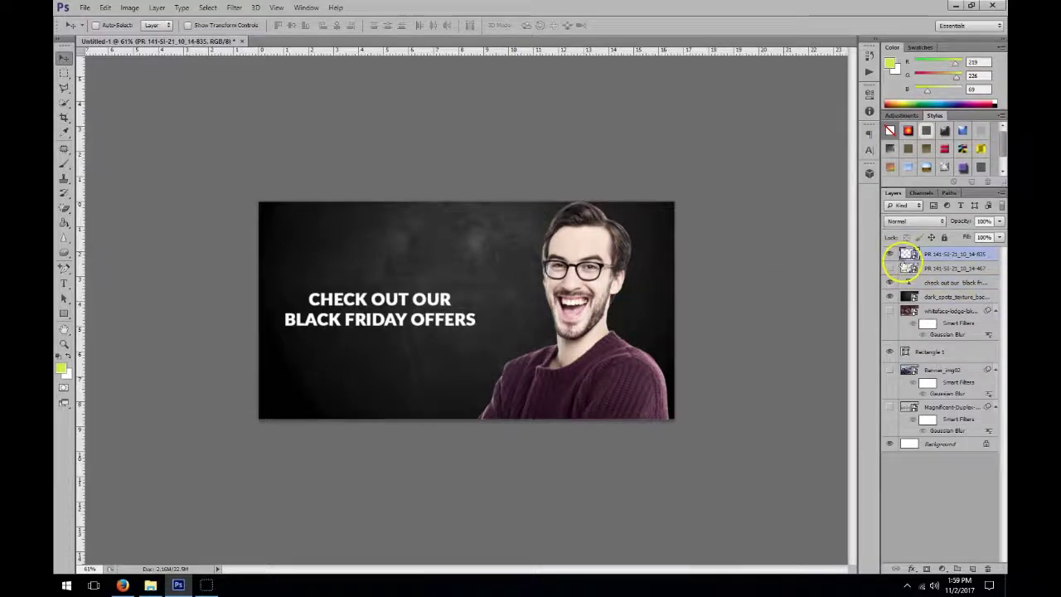
click(890, 254)
Place the bow-tie man photo from the Happy Man folder at the banner's right.
click(150, 584)
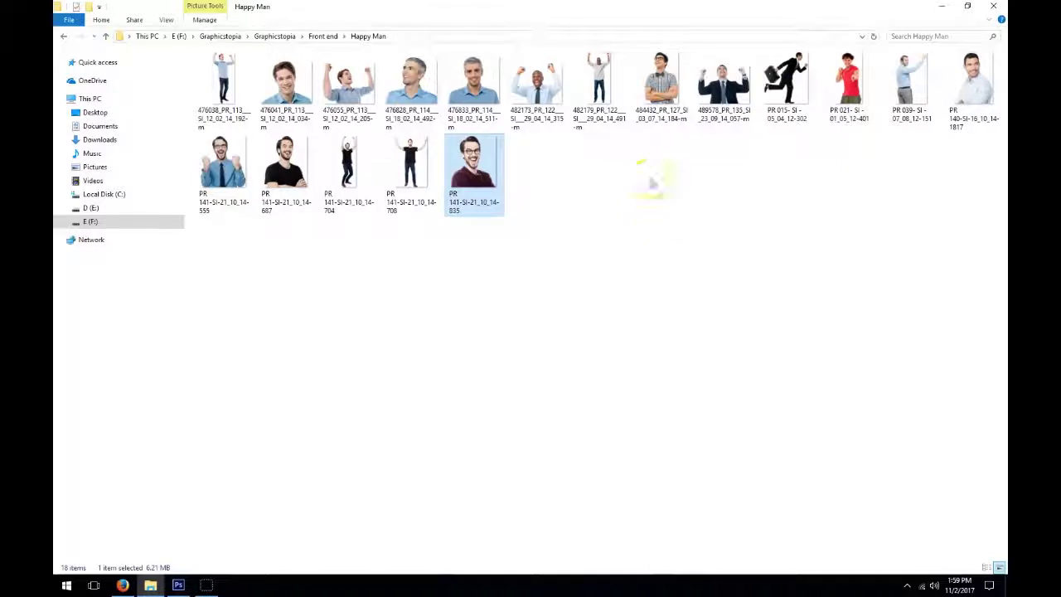
drag(640, 89, 509, 367)
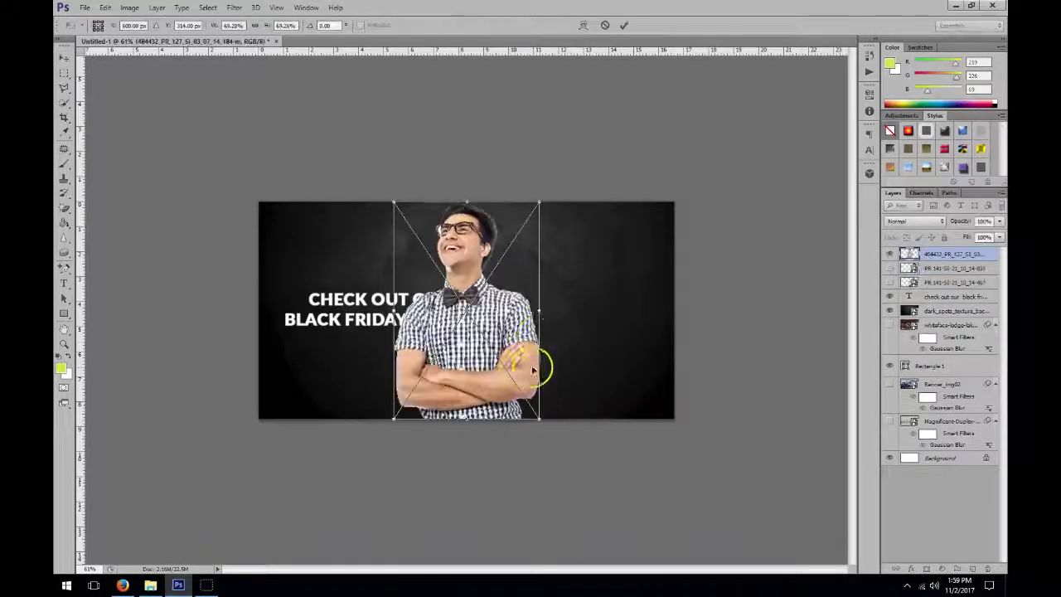
key(Return)
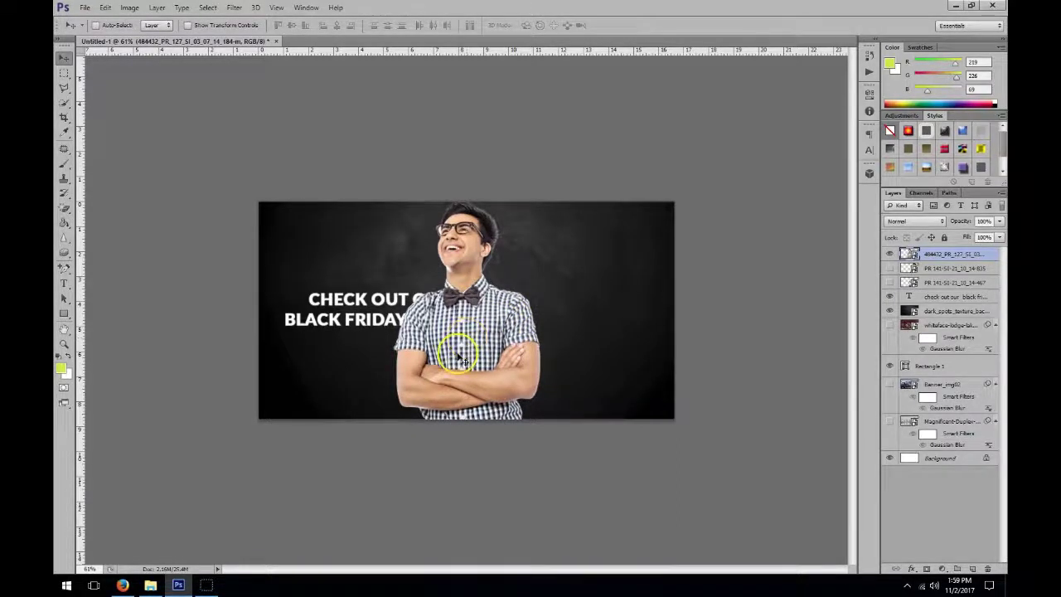
drag(460, 357, 604, 344)
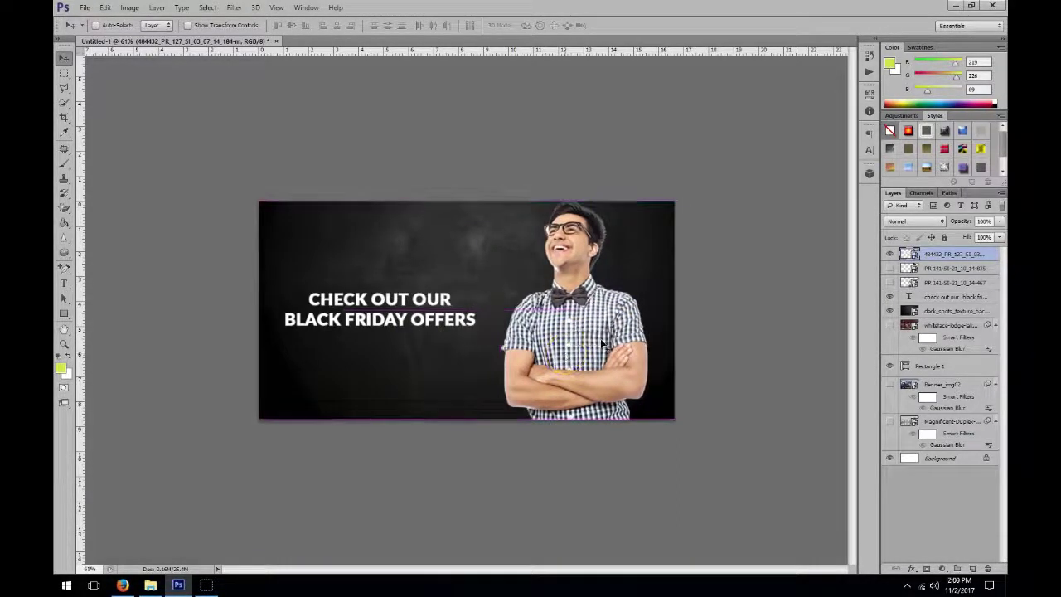